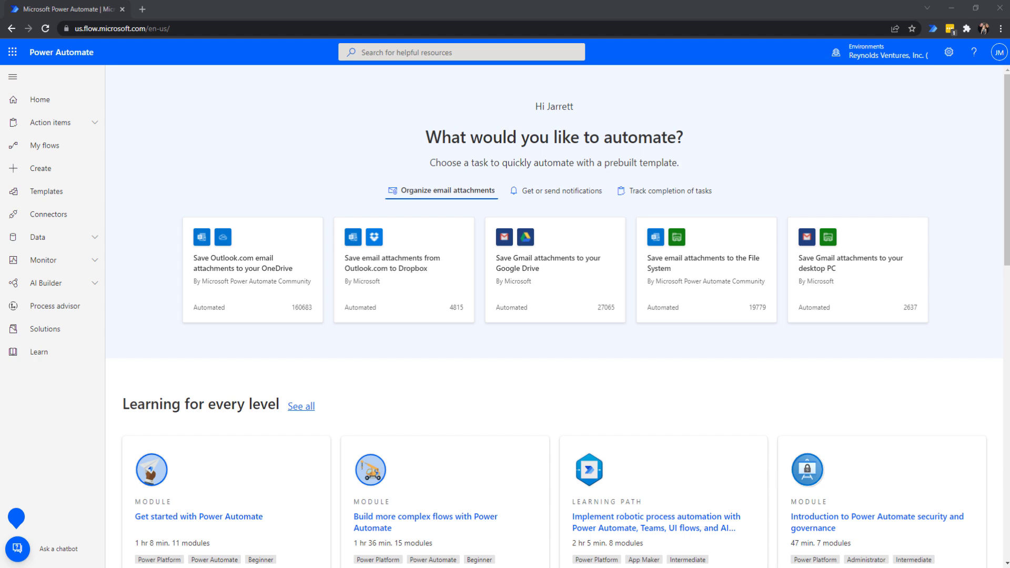
# Open My flows and look through the full list of desktop flows.
pyautogui.click(469, 29)
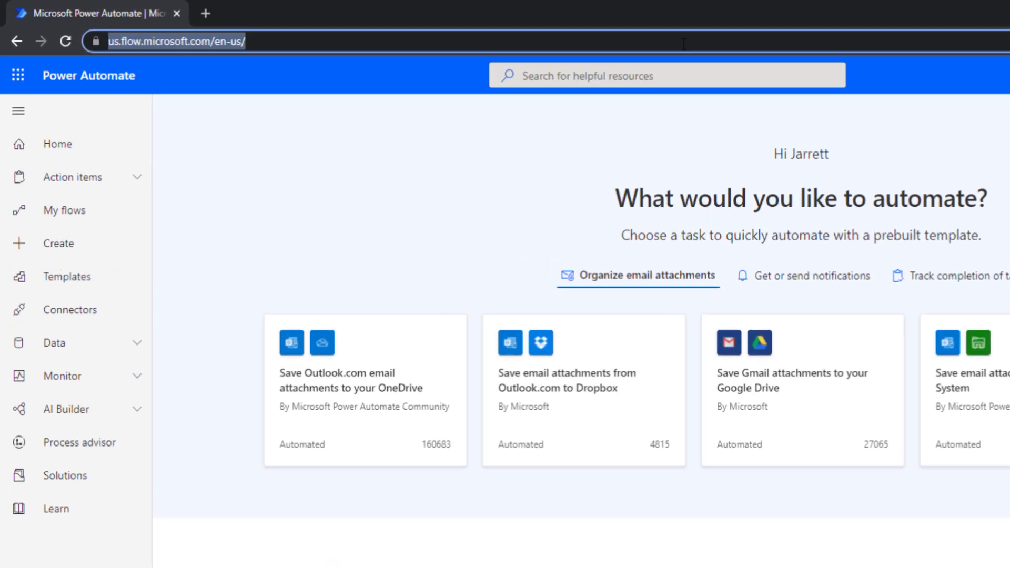
pyautogui.click(683, 43)
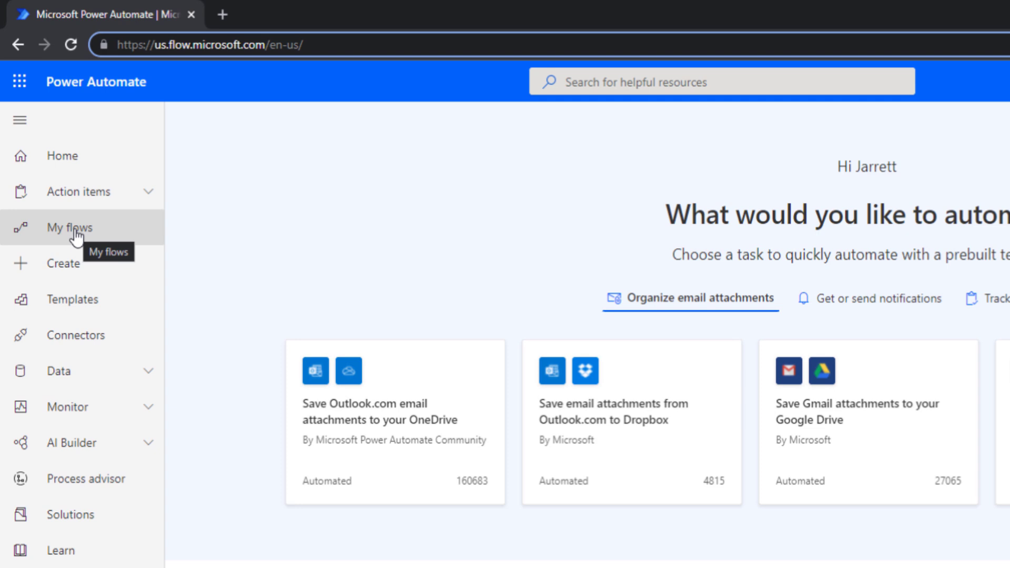
pyautogui.click(75, 232)
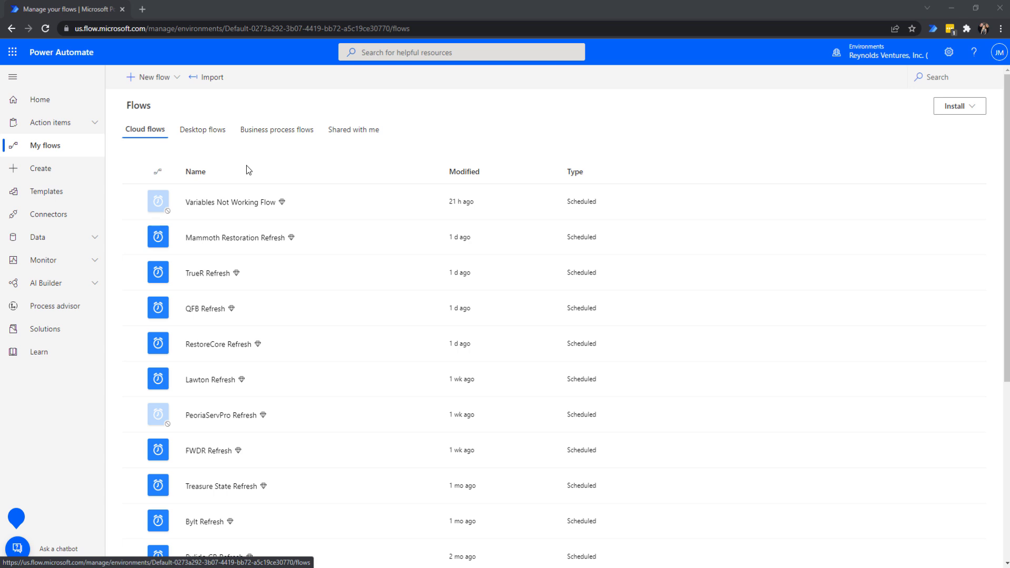
pyautogui.click(209, 139)
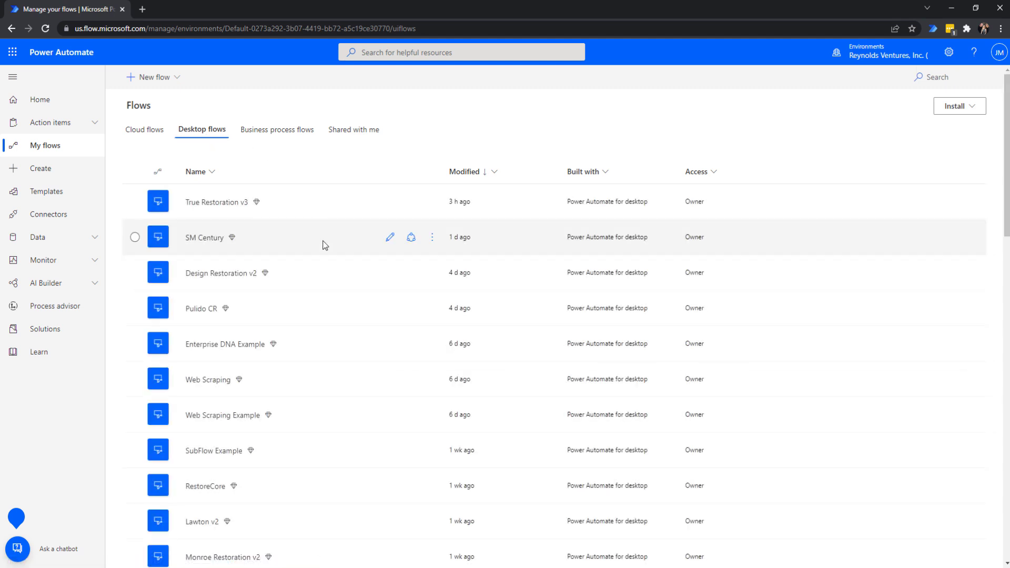
pyautogui.scroll(-15, 331, 254)
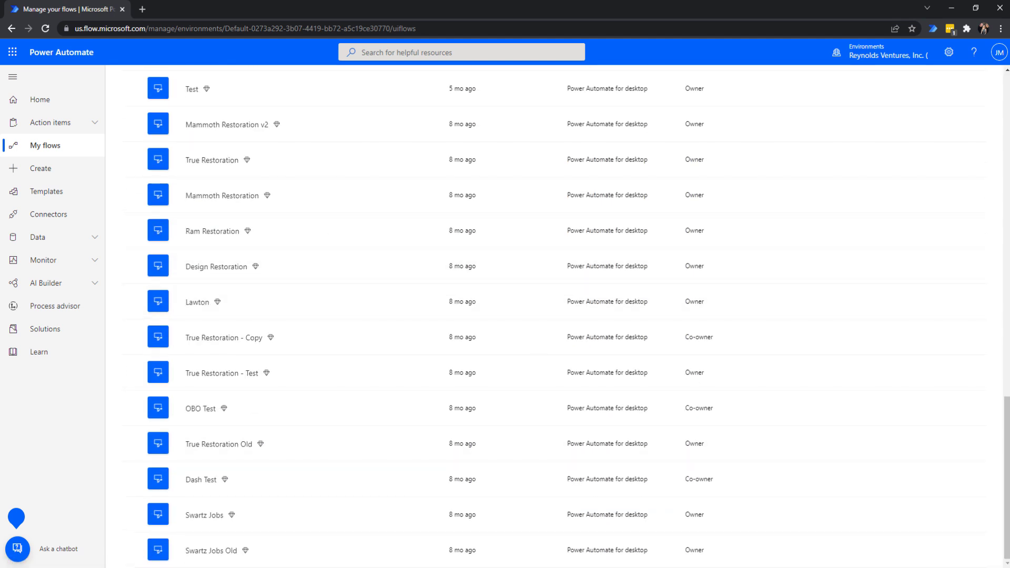
pyautogui.moveTo(1007, 514); pyautogui.dragTo(986, 185)
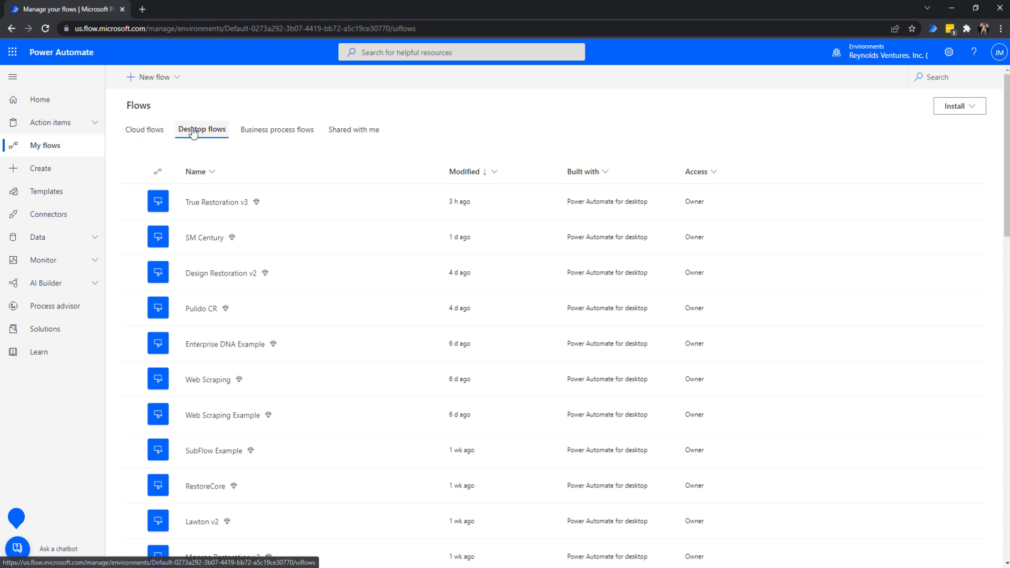
# Open the Feb 27, 01:45 AM run of the TrueR Refresh cloud flow and examine its desktop flow action's inputs and outputs.
pyautogui.click(144, 132)
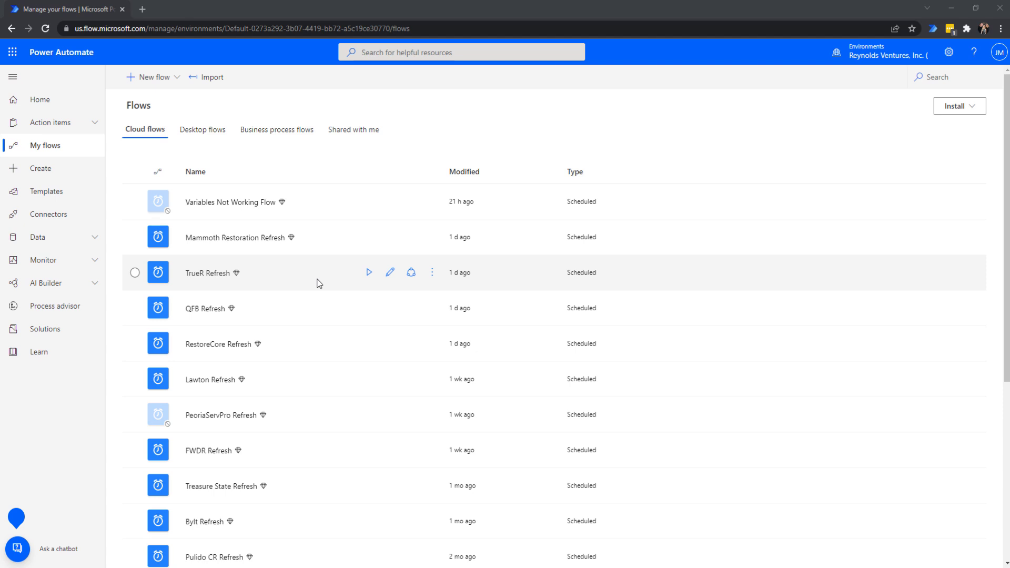
pyautogui.click(198, 274)
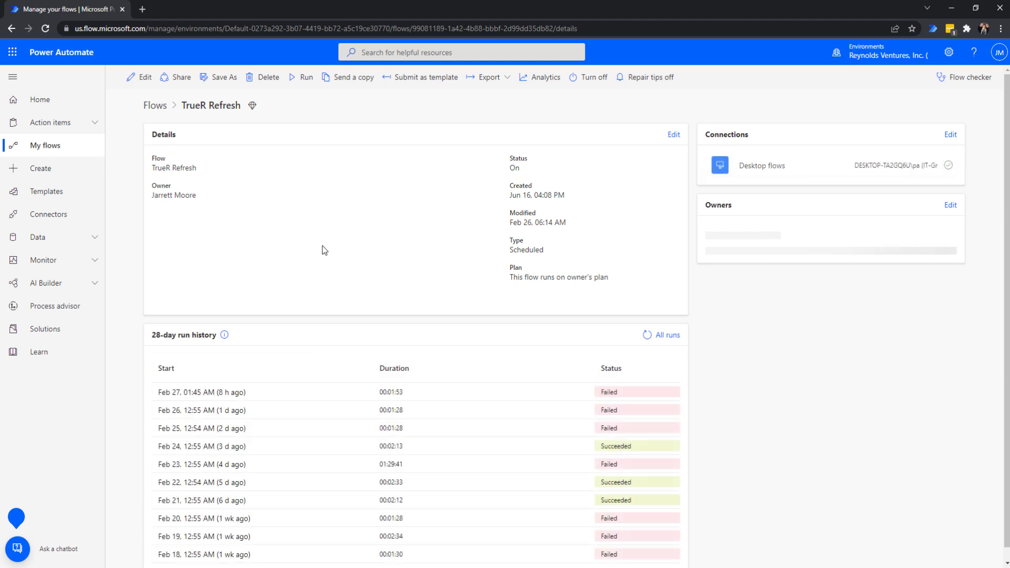
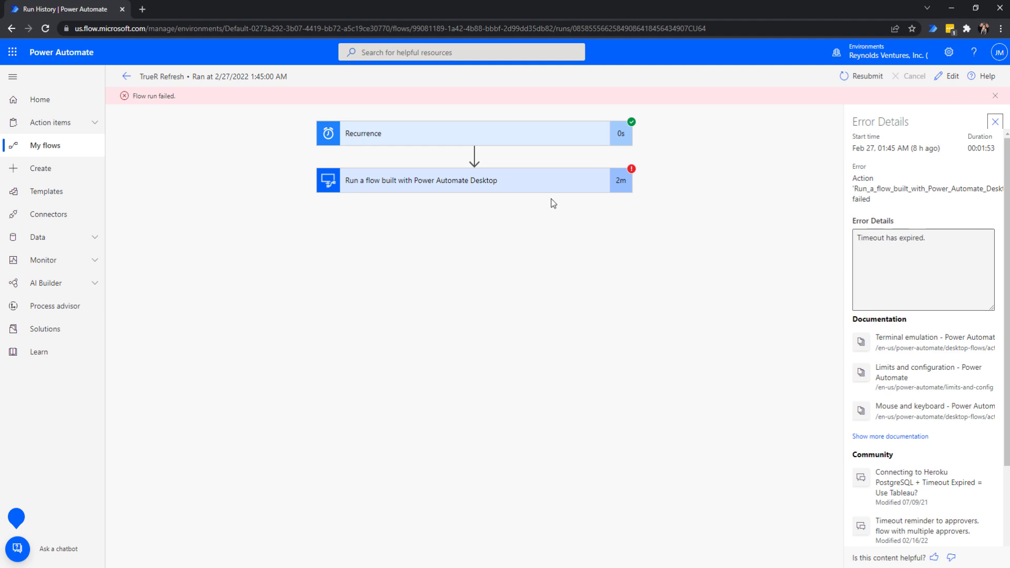
pyautogui.click(452, 182)
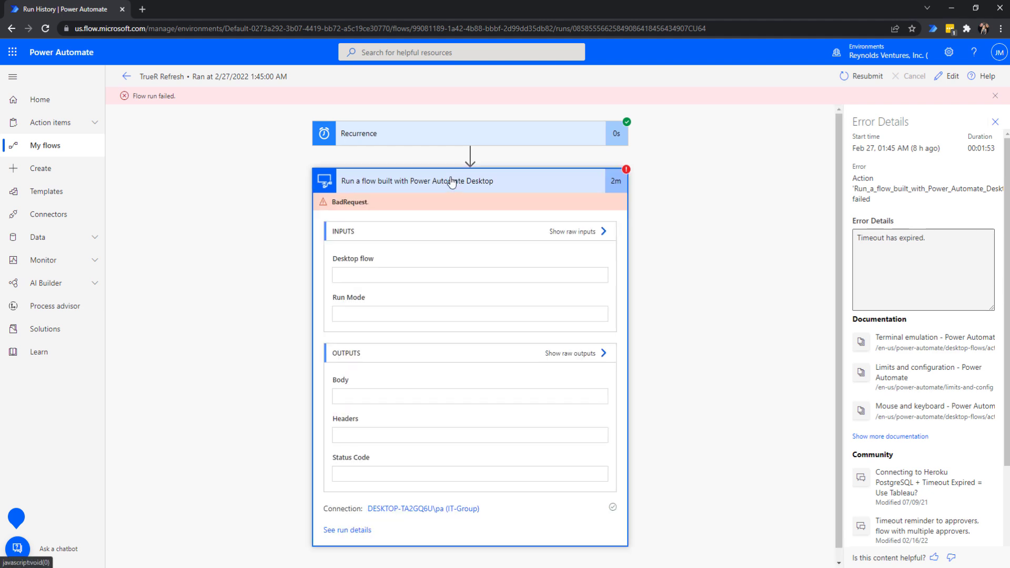
pyautogui.moveTo(840, 222); pyautogui.dragTo(840, 318)
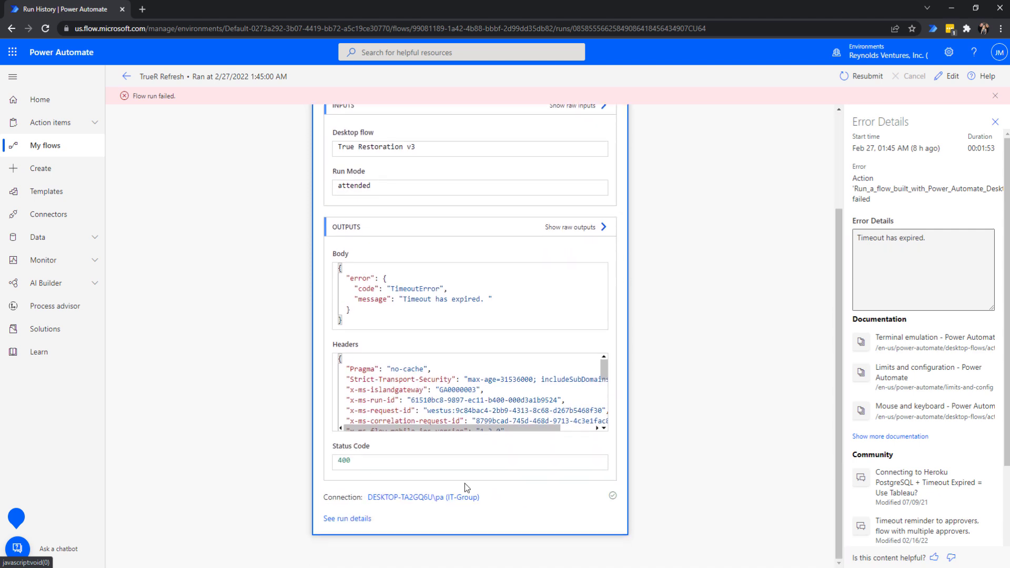
# Examine the desktop flow's run details and the error screenshot of the "Wait for web page content" action, and close the details page.
pyautogui.click(333, 522)
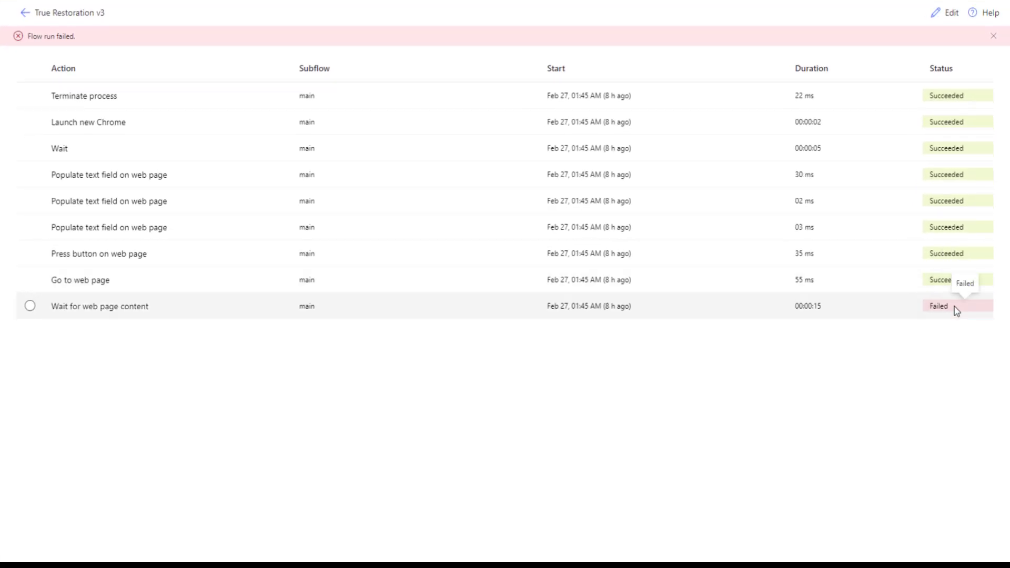
pyautogui.click(30, 306)
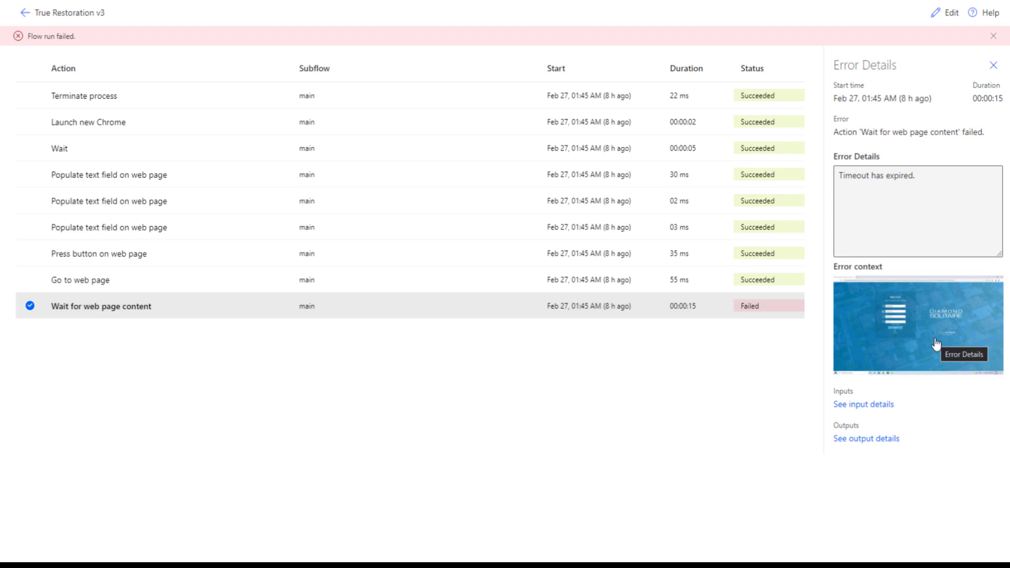
pyautogui.click(936, 345)
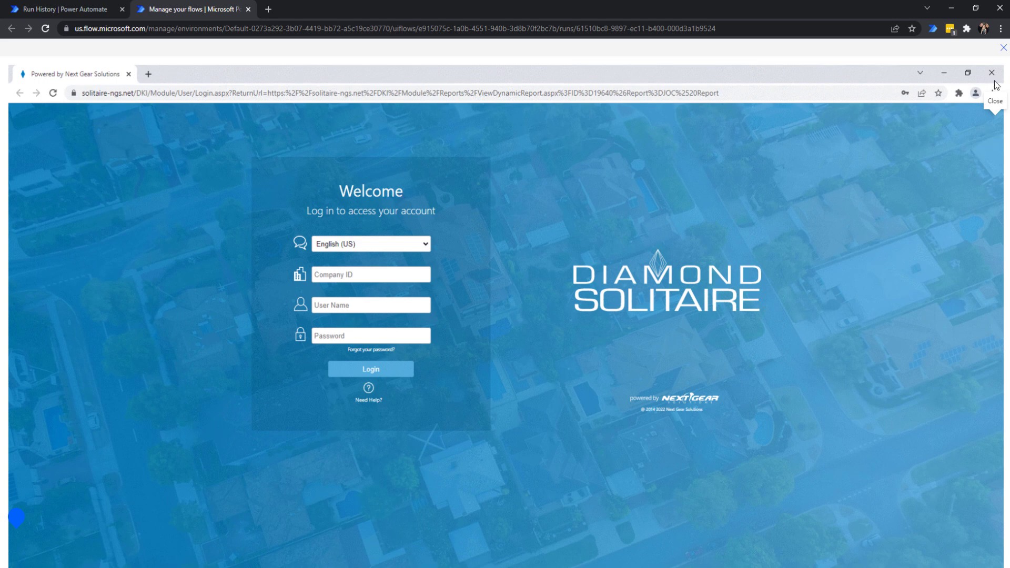
pyautogui.click(1005, 51)
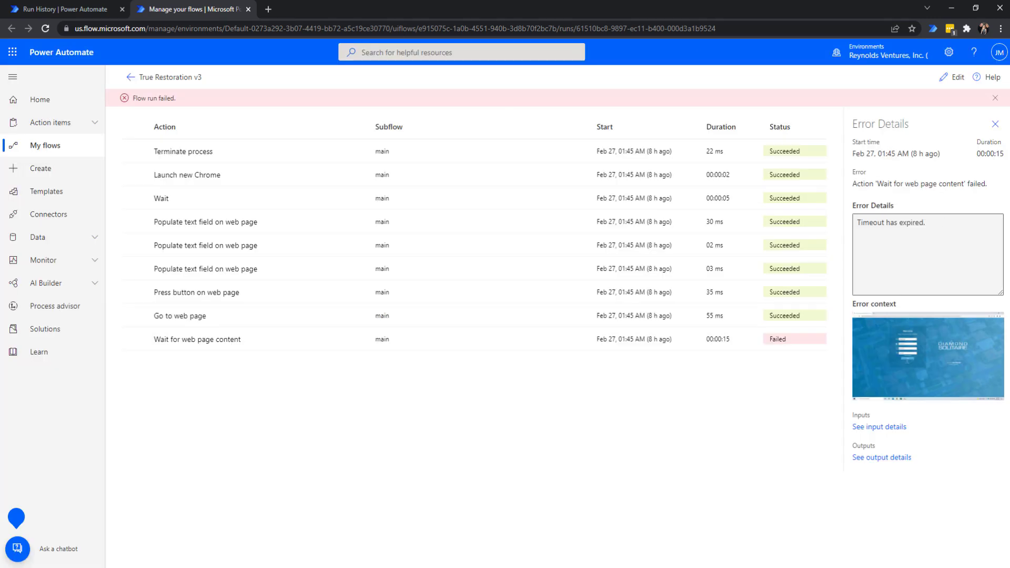
pyautogui.click(250, 9)
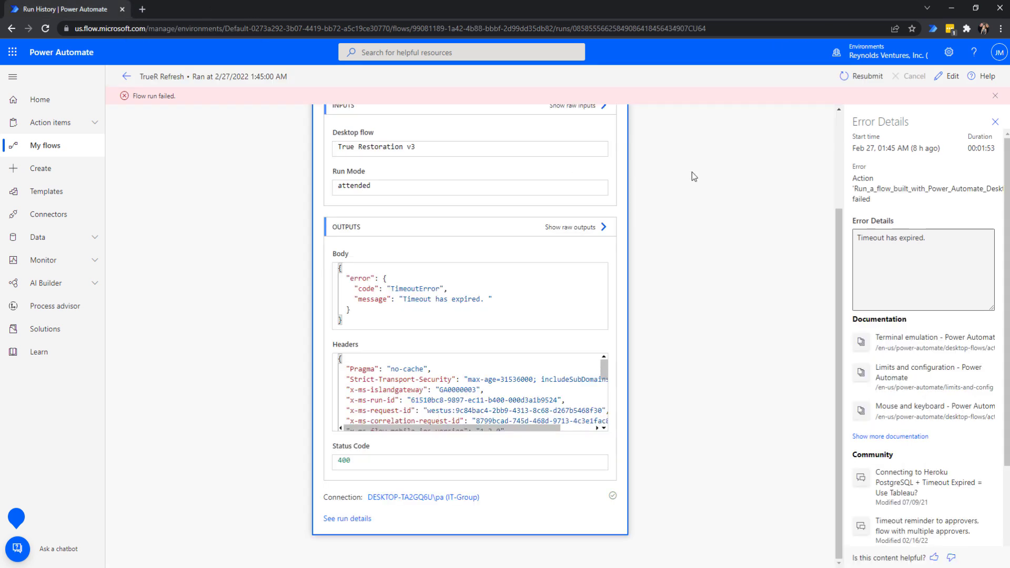
# Return to My flows and review the commands available for the Mammoth Restoration Refresh flow.
pyautogui.click(52, 146)
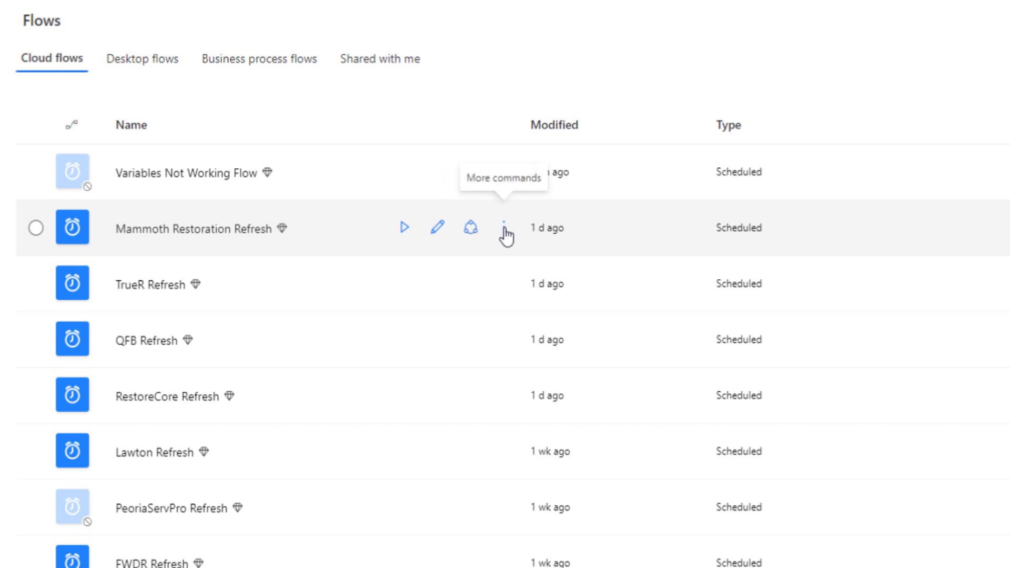
pyautogui.click(504, 232)
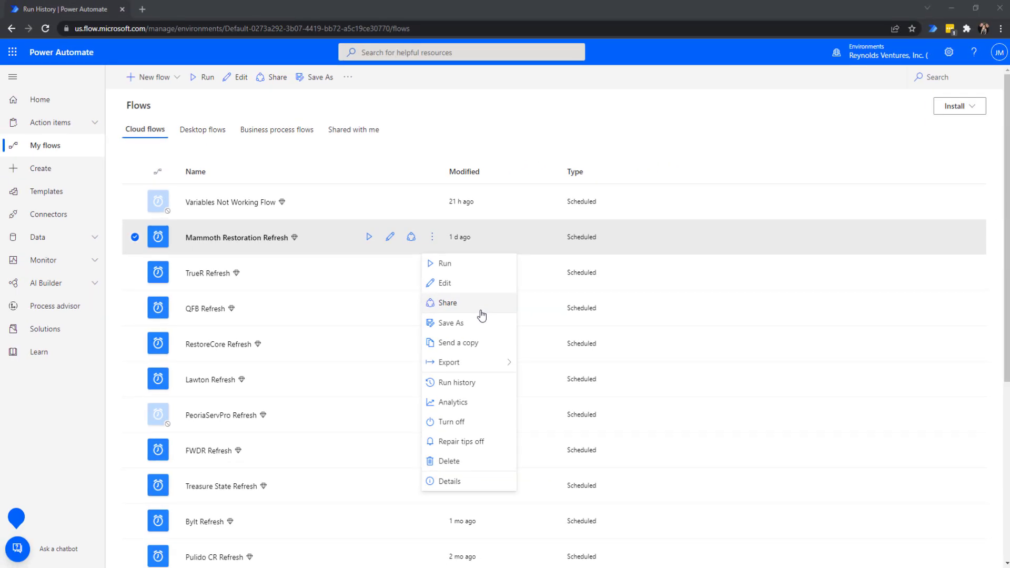
pyautogui.click(285, 168)
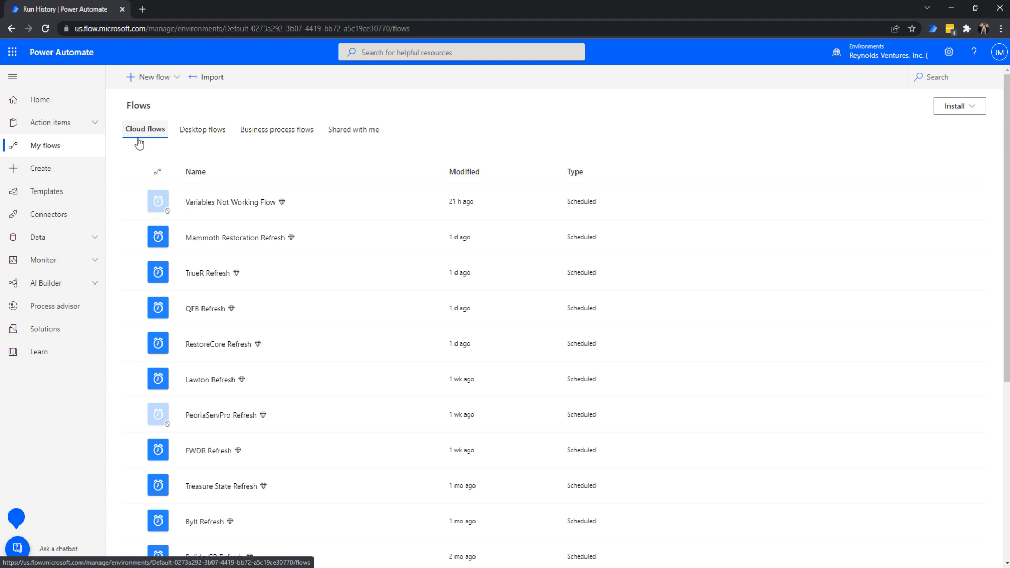
# Start a new scheduled cloud flow named Test123 with its starting time set to 11:30 PM.
pyautogui.click(141, 79)
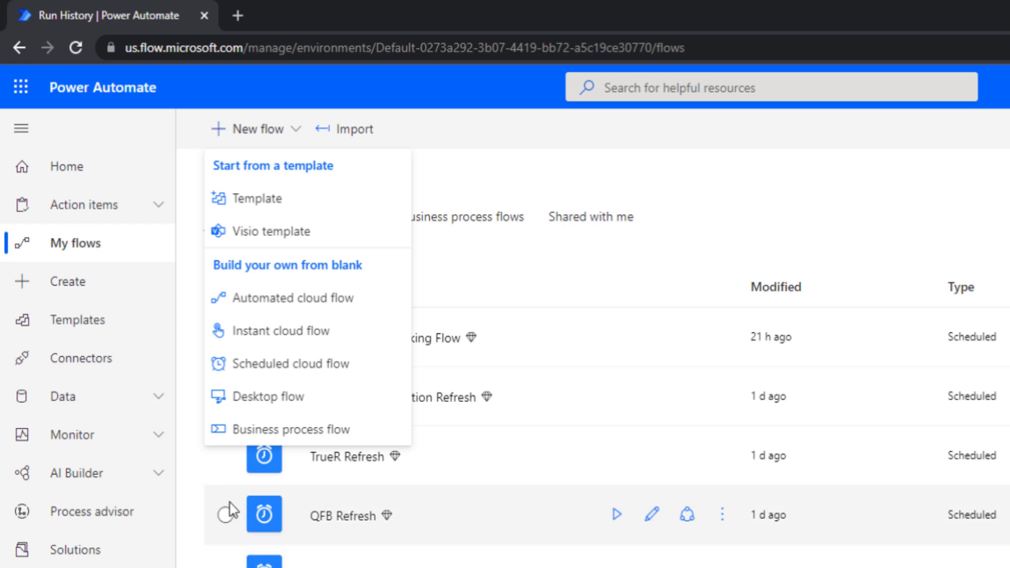
pyautogui.click(262, 372)
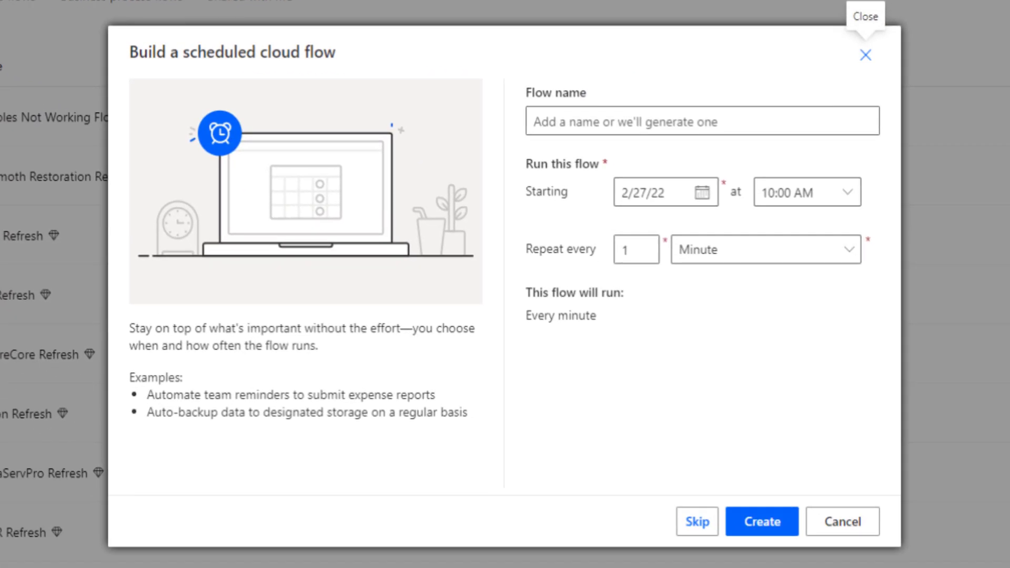
pyautogui.click(579, 122)
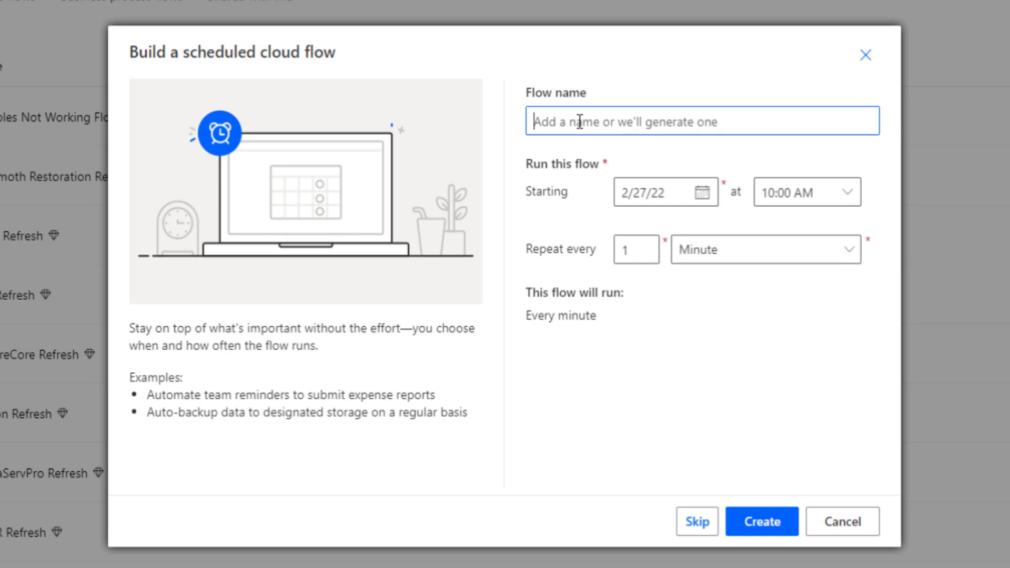
pyautogui.write('Test123')
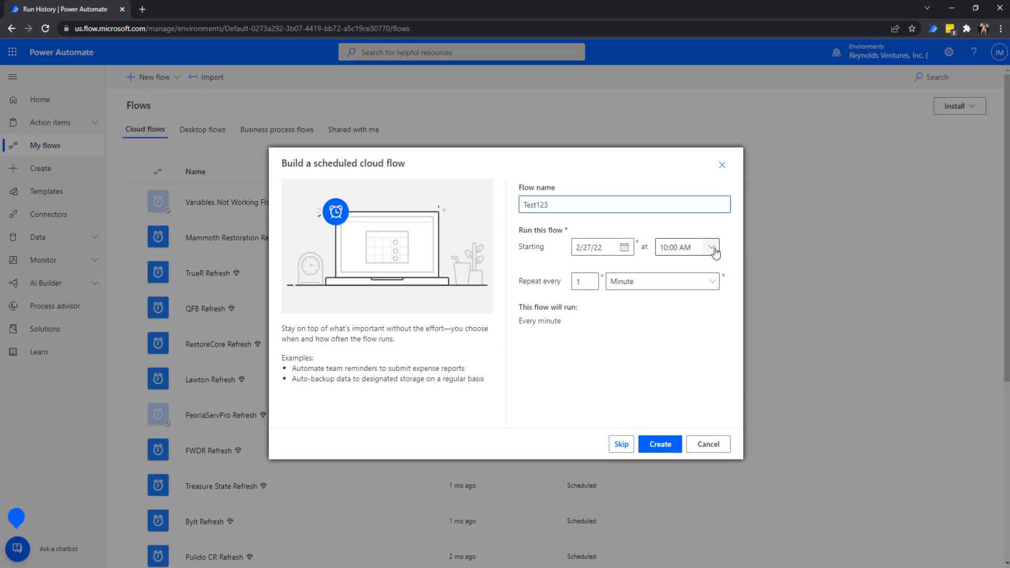
pyautogui.click(712, 248)
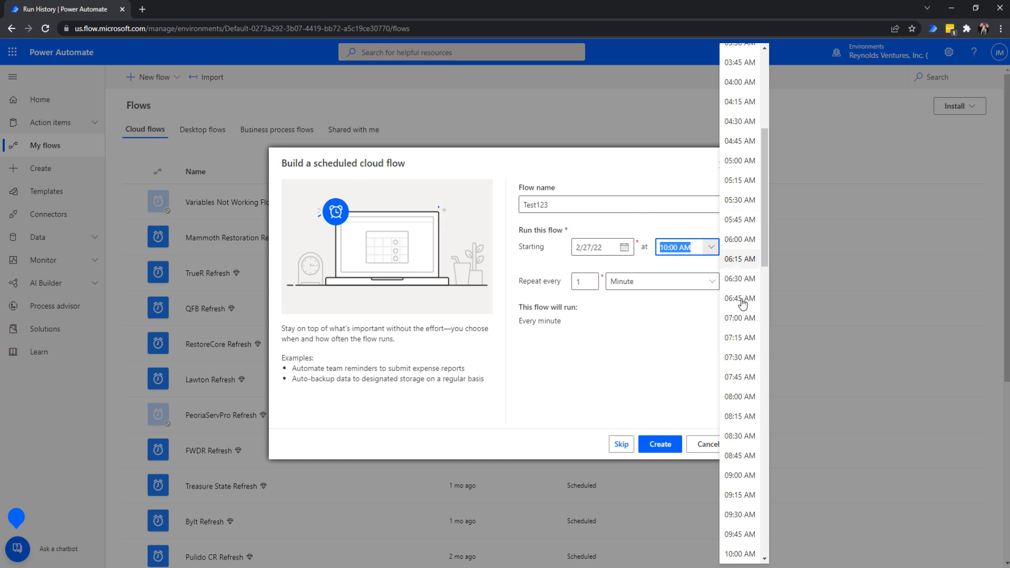
pyautogui.scroll(-15, 747, 419)
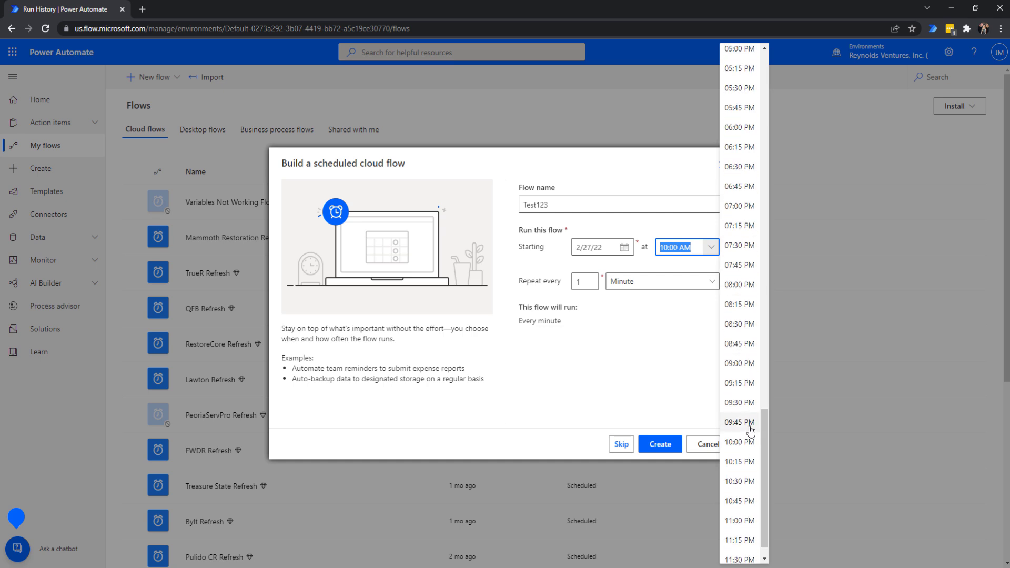
pyautogui.click(745, 560)
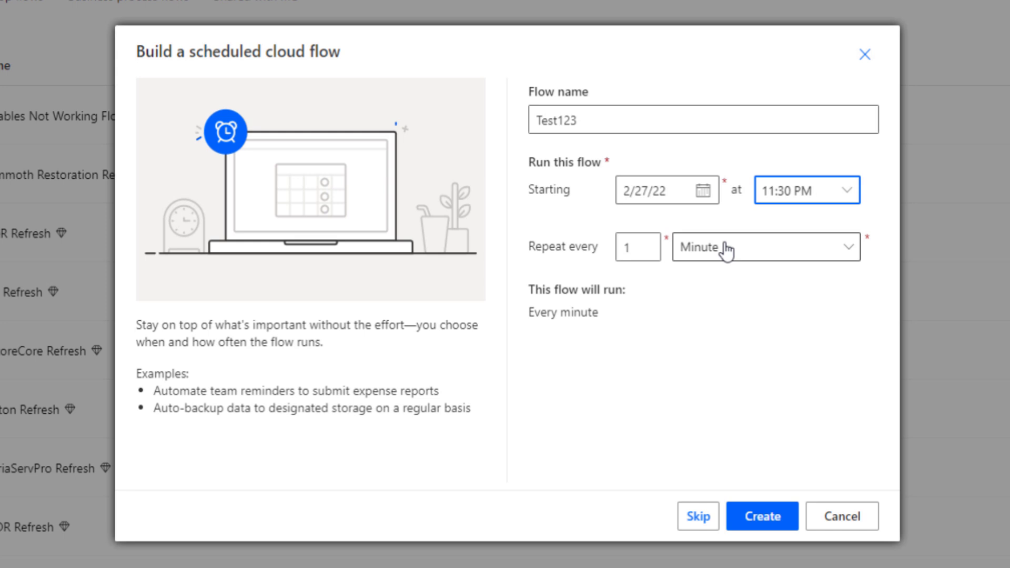
# Set the scheduled flow to repeat every 1 Day and create it.
pyautogui.click(850, 254)
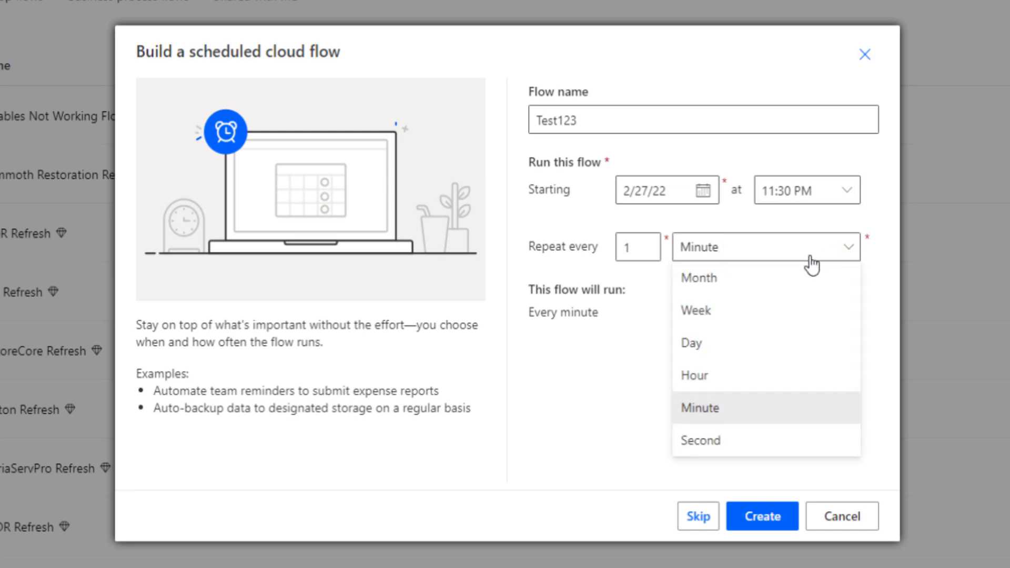
pyautogui.click(713, 349)
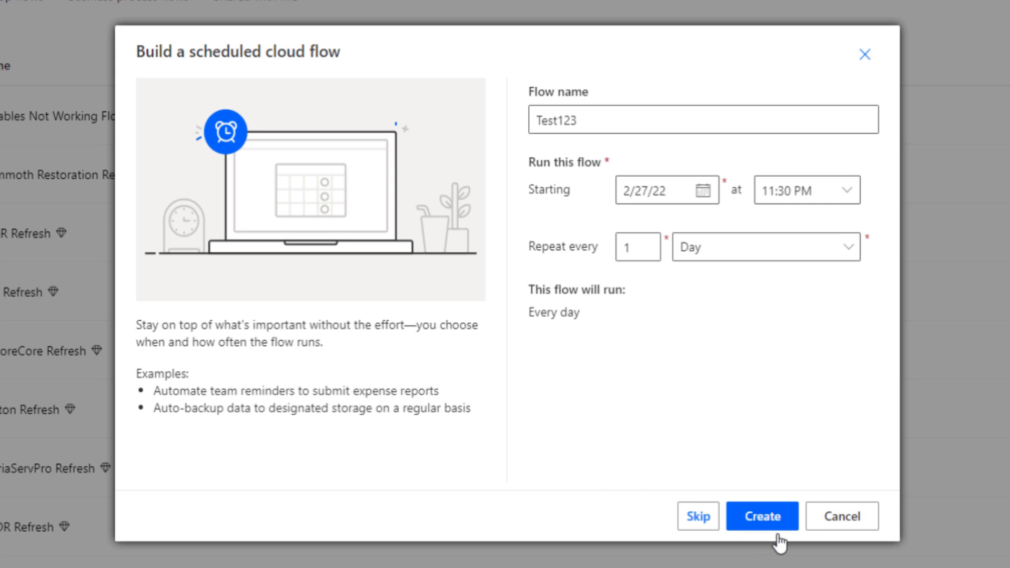
pyautogui.click(768, 515)
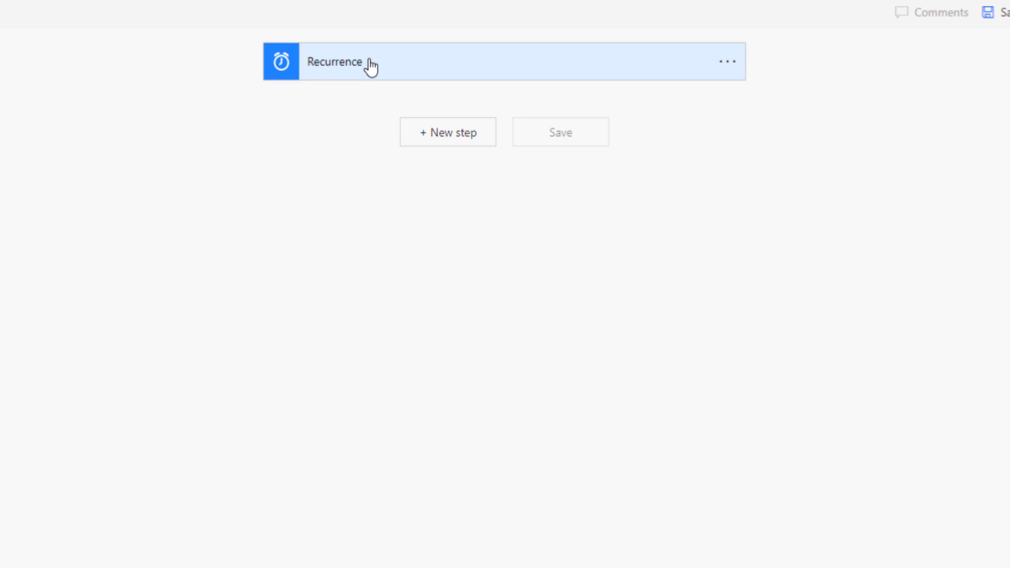
# Set the Recurrence trigger's time zone to (UTC-05:00) Eastern Time (US & Canada) in its advanced options.
pyautogui.click(371, 67)
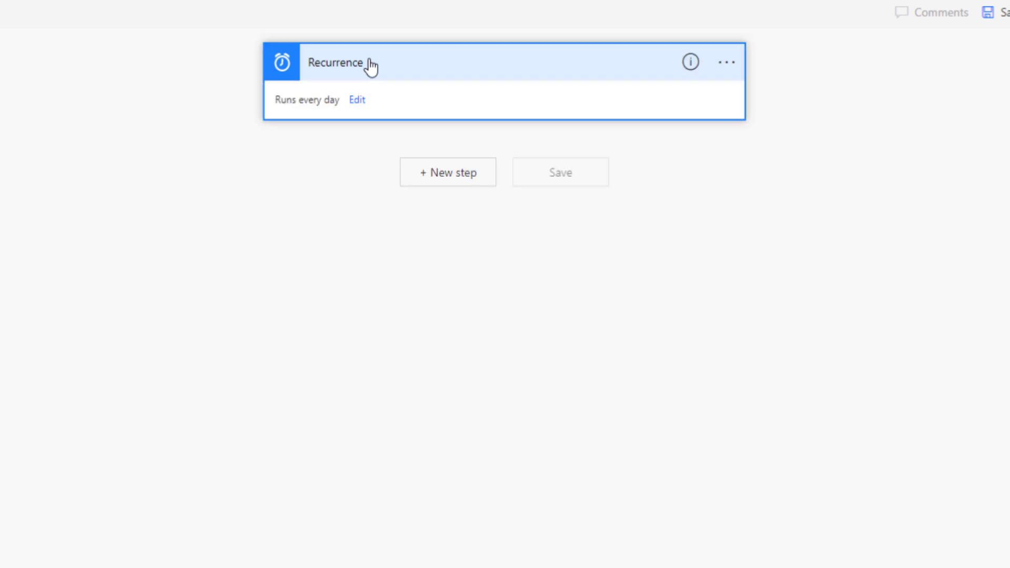
pyautogui.click(355, 103)
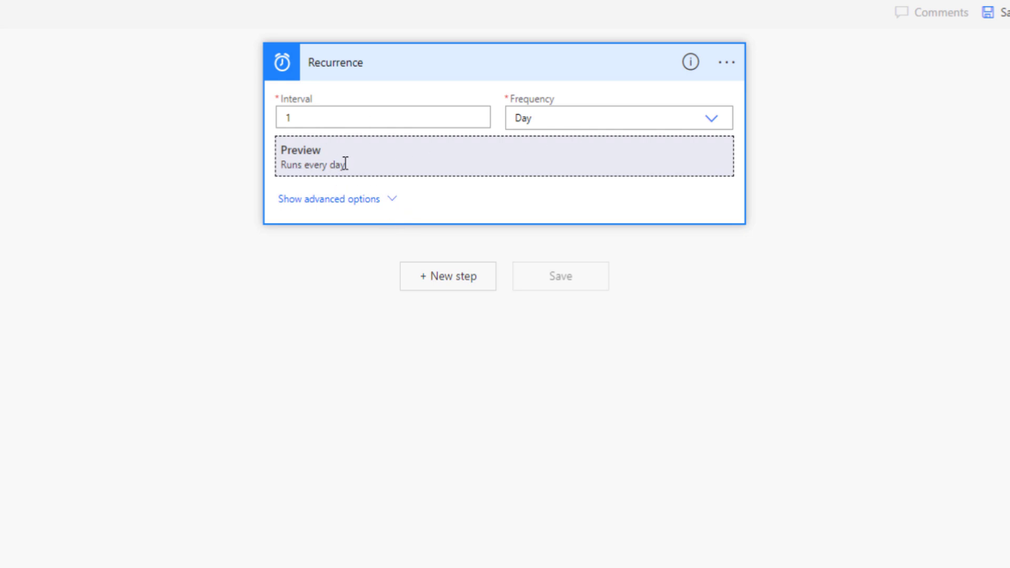
pyautogui.click(355, 206)
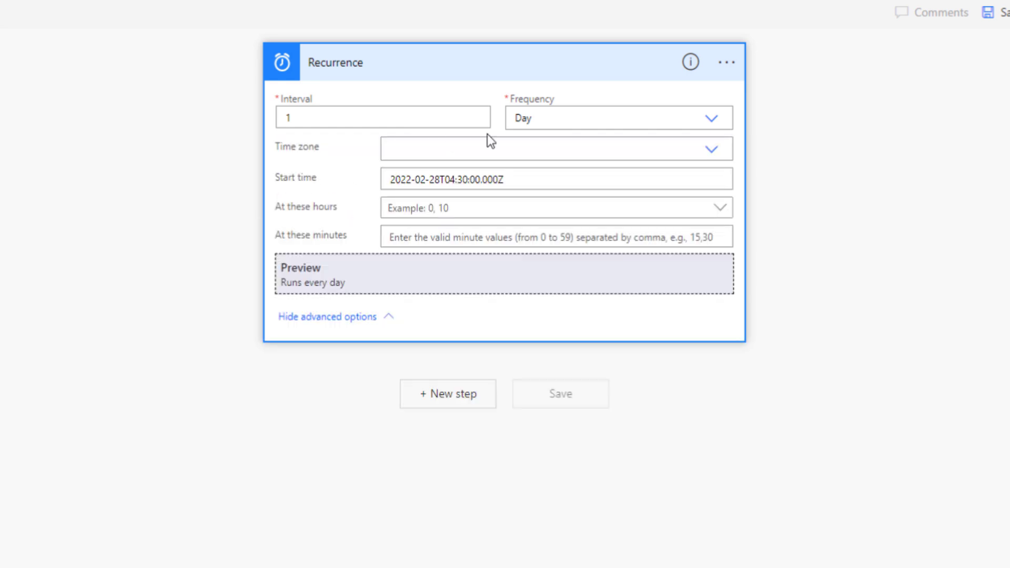
pyautogui.click(712, 154)
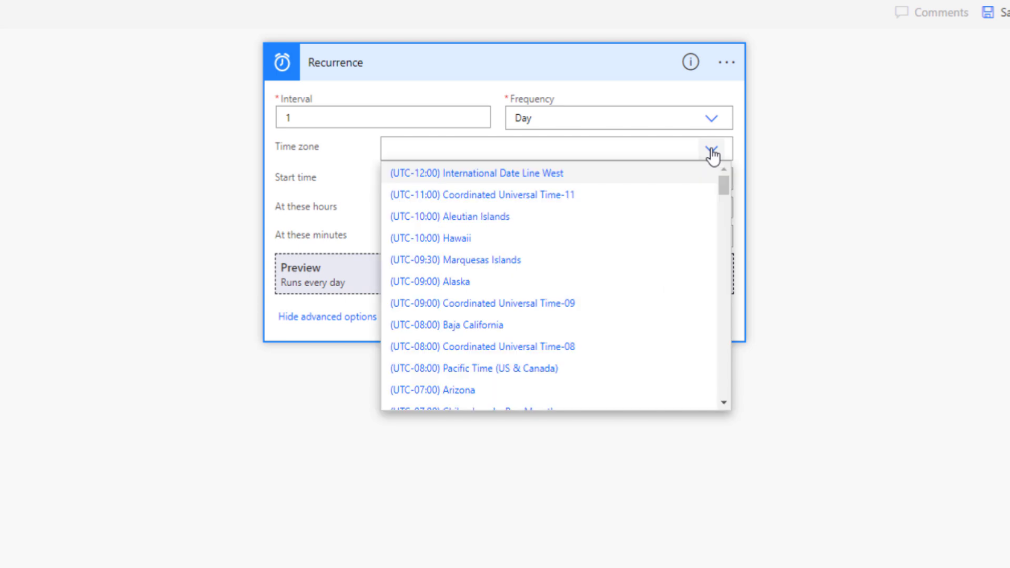
pyautogui.moveTo(721, 186); pyautogui.dragTo(725, 210)
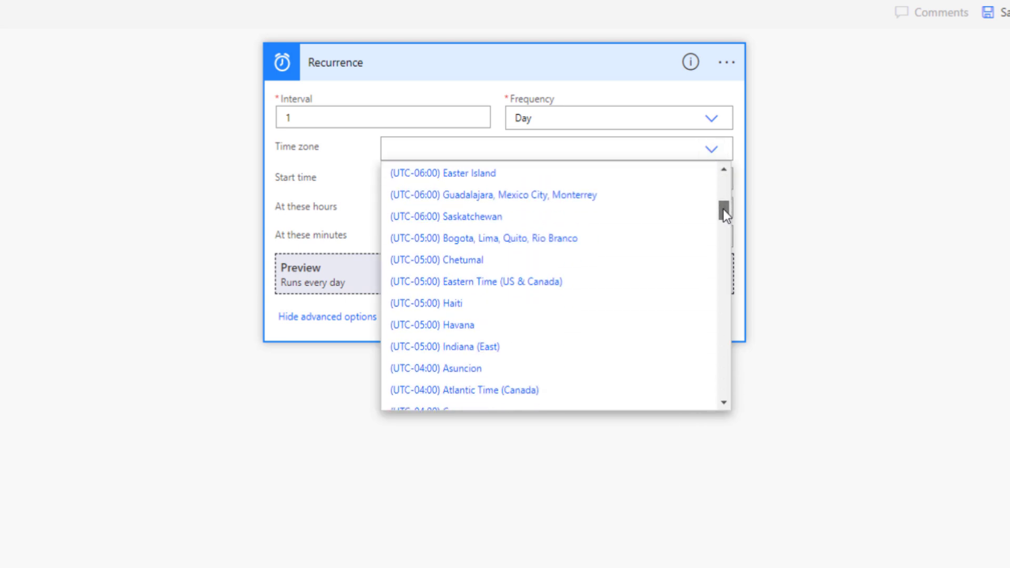
pyautogui.click(497, 289)
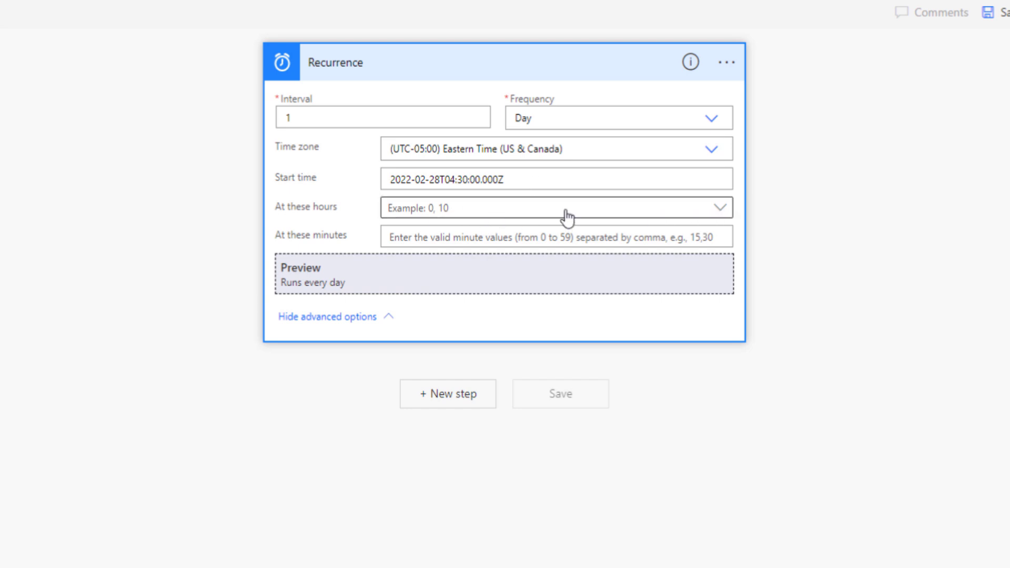
# Set the Recurrence trigger to run at hour 23.
pyautogui.click(720, 211)
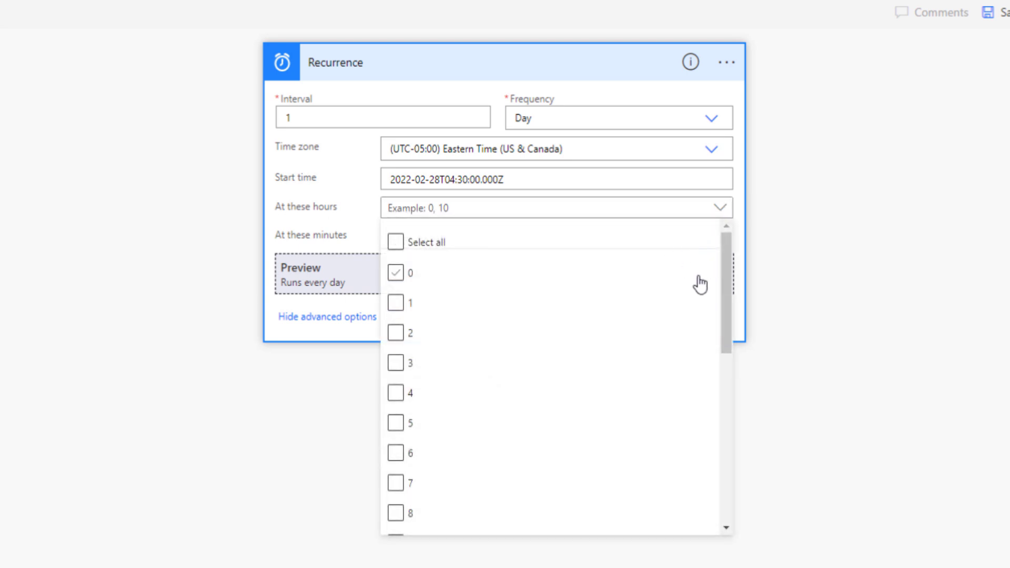
pyautogui.moveTo(727, 248); pyautogui.dragTo(727, 415)
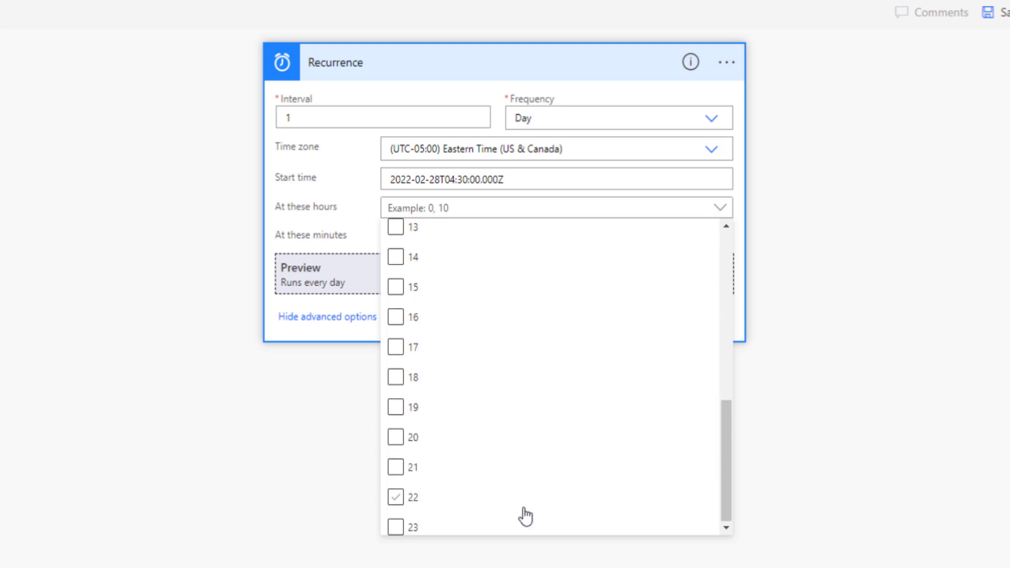
pyautogui.click(396, 528)
pyautogui.click(356, 183)
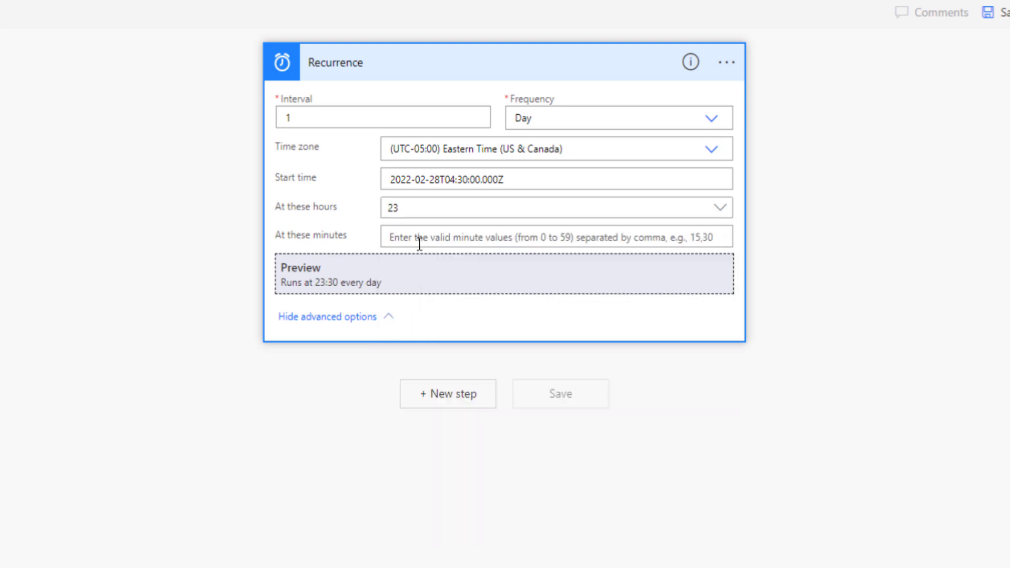
# Set the Recurrence trigger's minutes value to 30.
pyautogui.click(433, 238)
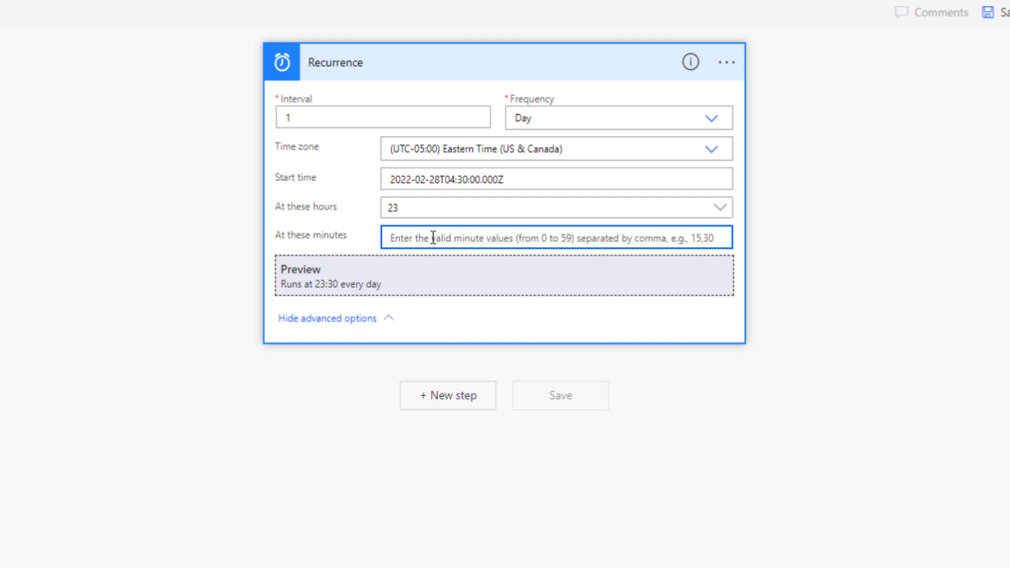
pyautogui.write('30')
pyautogui.press('BackSpace')
pyautogui.press('BackSpace')
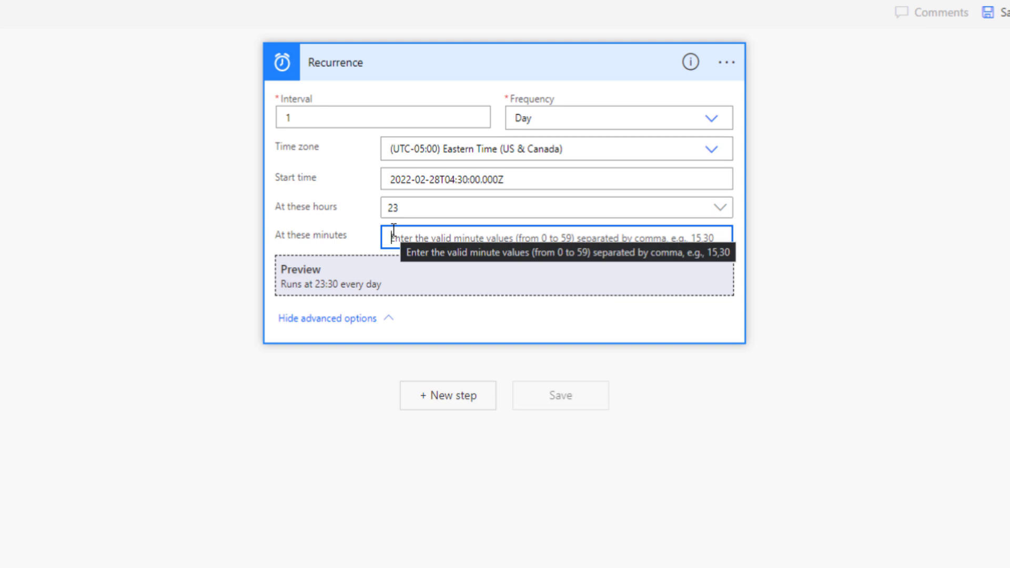
pyautogui.write('30')
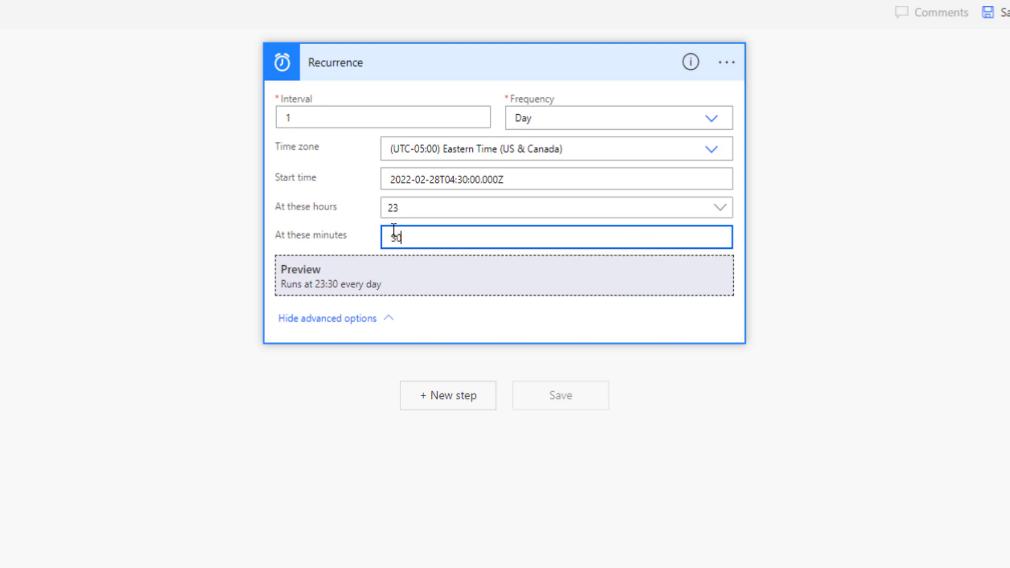
# Add a Desktop flows action that runs a flow built with Power Automate for desktop after the Recurrence trigger.
pyautogui.click(436, 404)
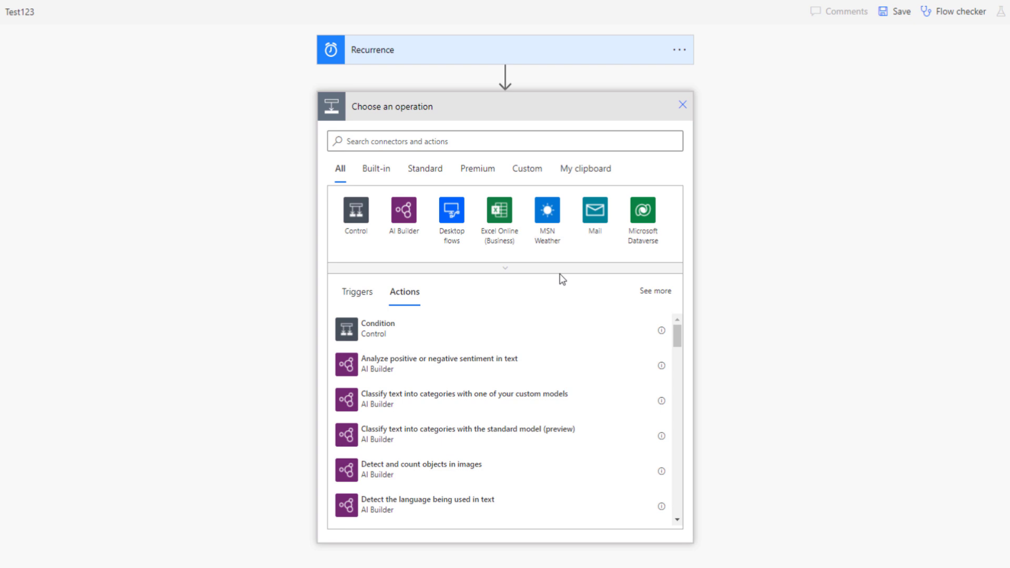
pyautogui.click(451, 215)
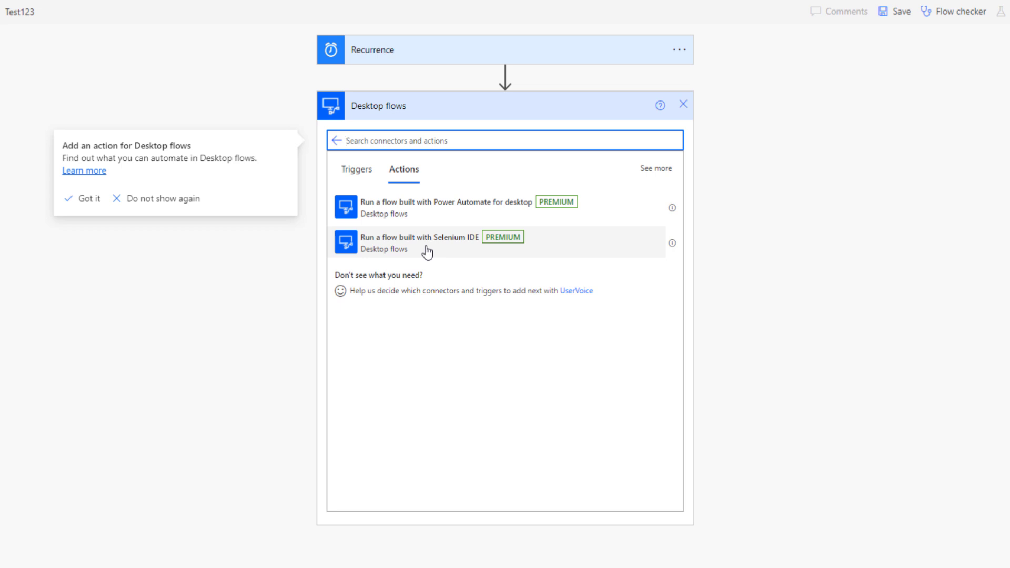
pyautogui.click(398, 211)
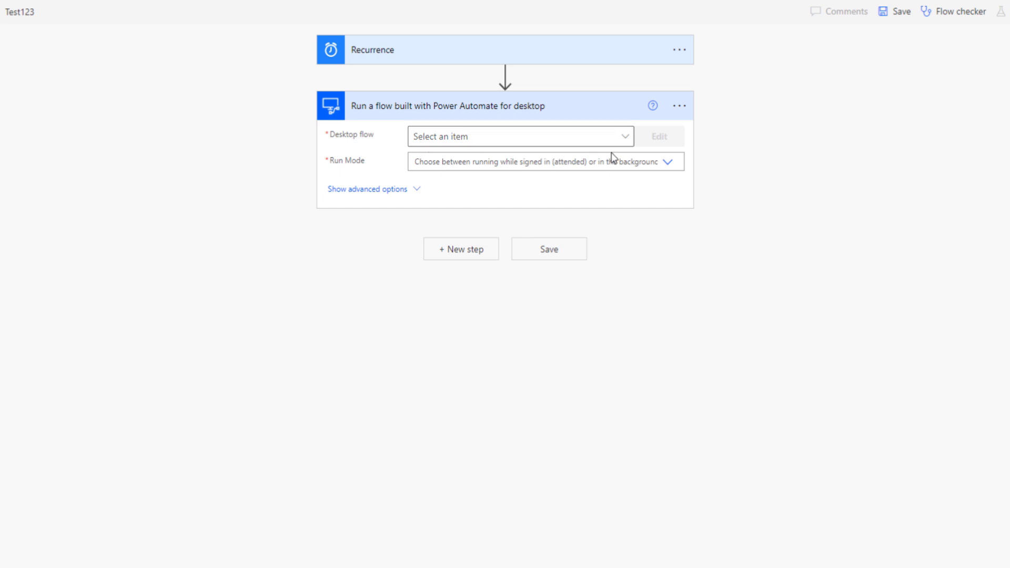
# Switch the desktop flow action from the invalid connection to the IT-Group connection.
pyautogui.click(626, 137)
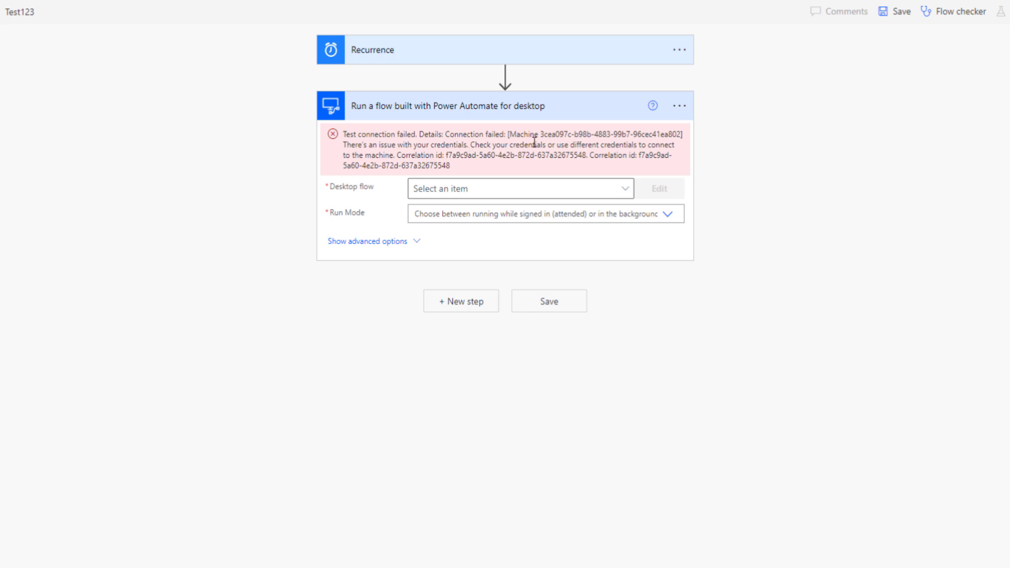
pyautogui.click(680, 106)
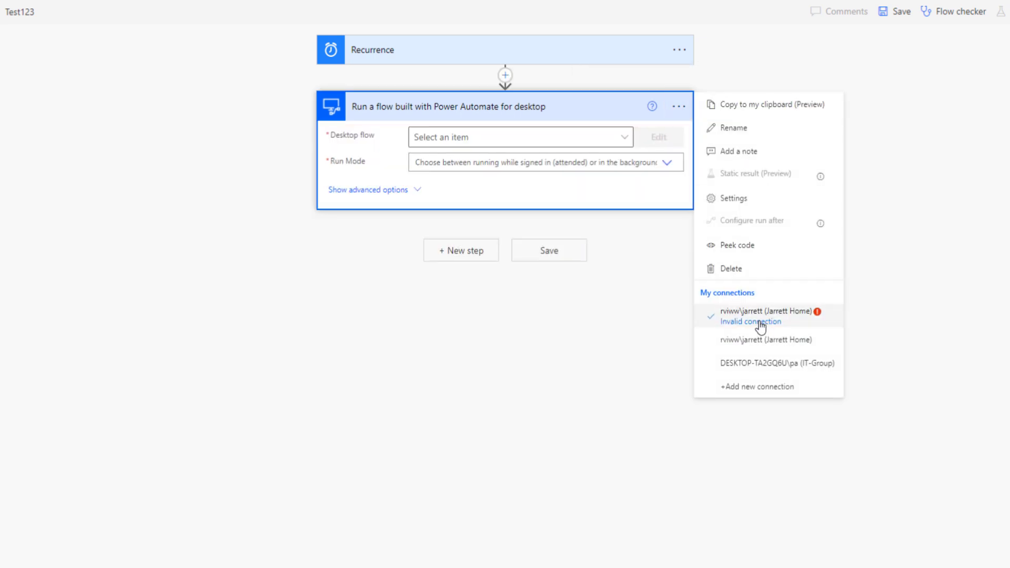
pyautogui.moveTo(818, 316)
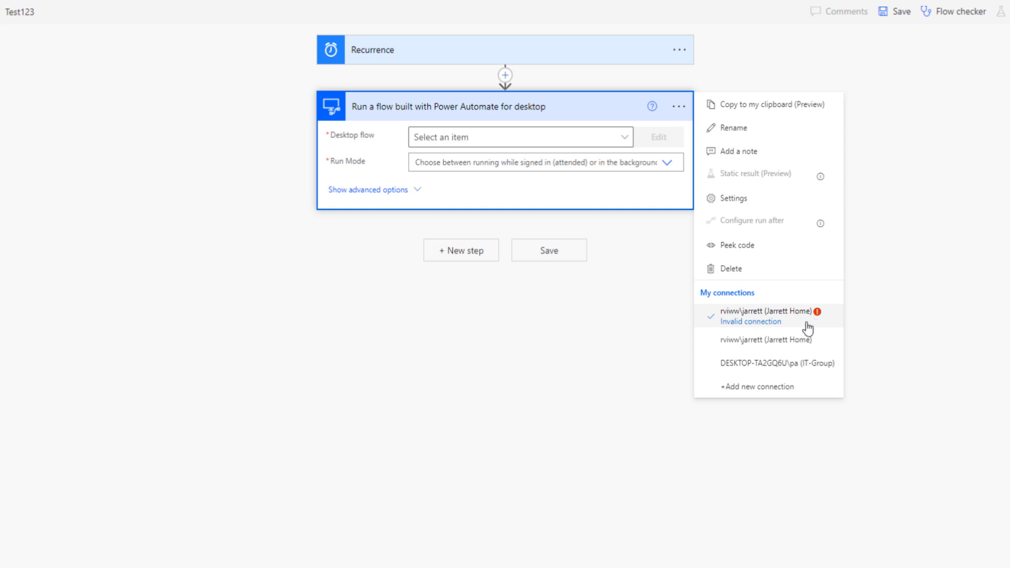
pyautogui.click(743, 365)
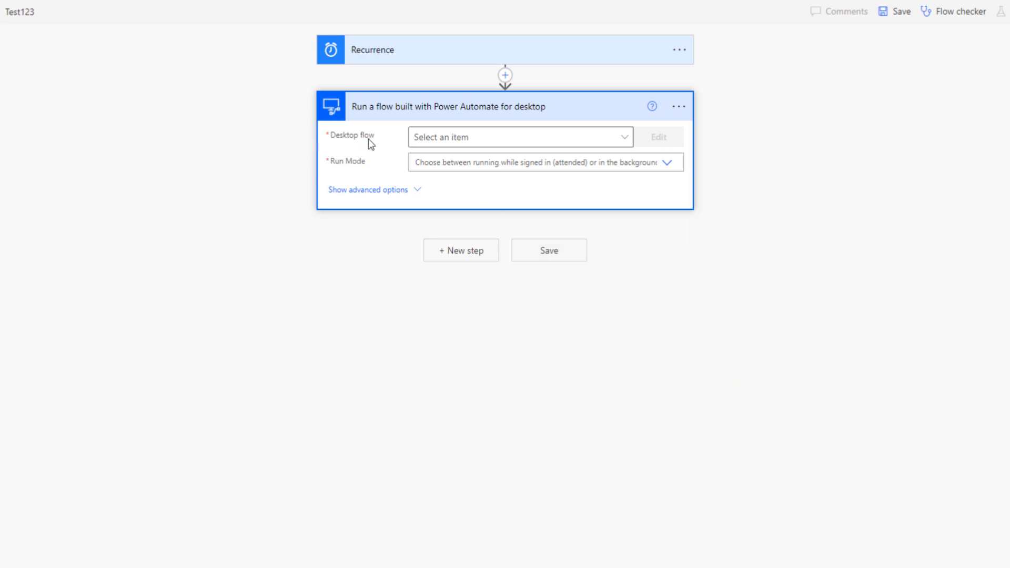
# Choose Enterprise DNA Example as the desktop flow for the action to run.
pyautogui.click(625, 138)
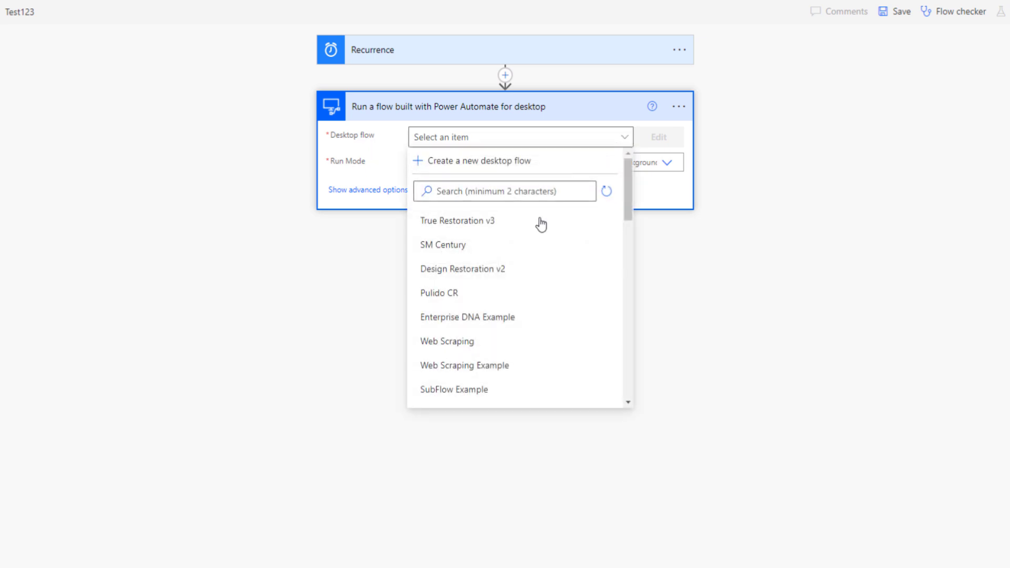
pyautogui.scroll(-1, 632, 203)
pyautogui.scroll(-1, 631, 203)
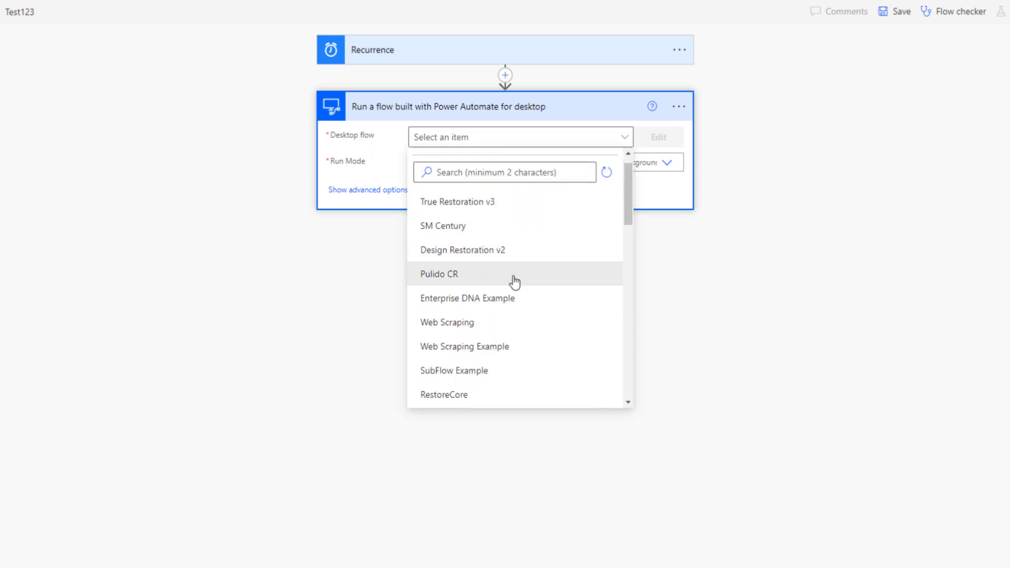
pyautogui.click(481, 300)
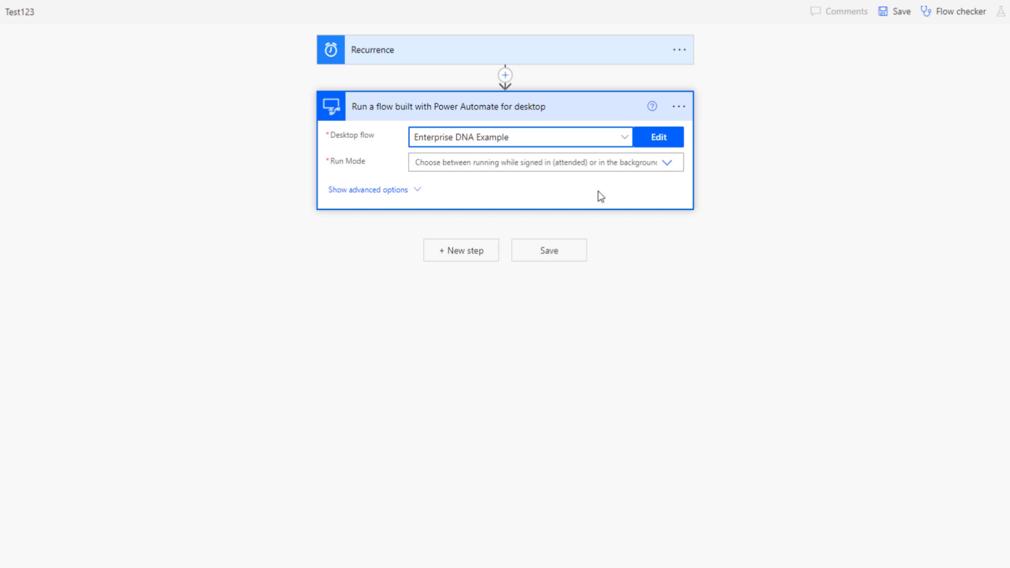
# Set the action's run mode to Attended (runs when you're signed in) and save the flow.
pyautogui.click(666, 168)
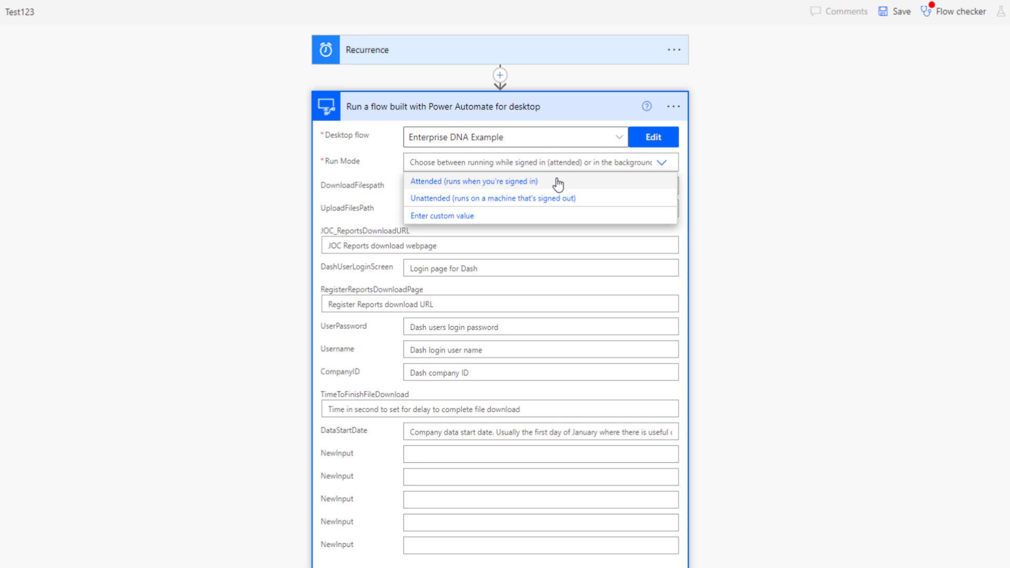
pyautogui.click(435, 184)
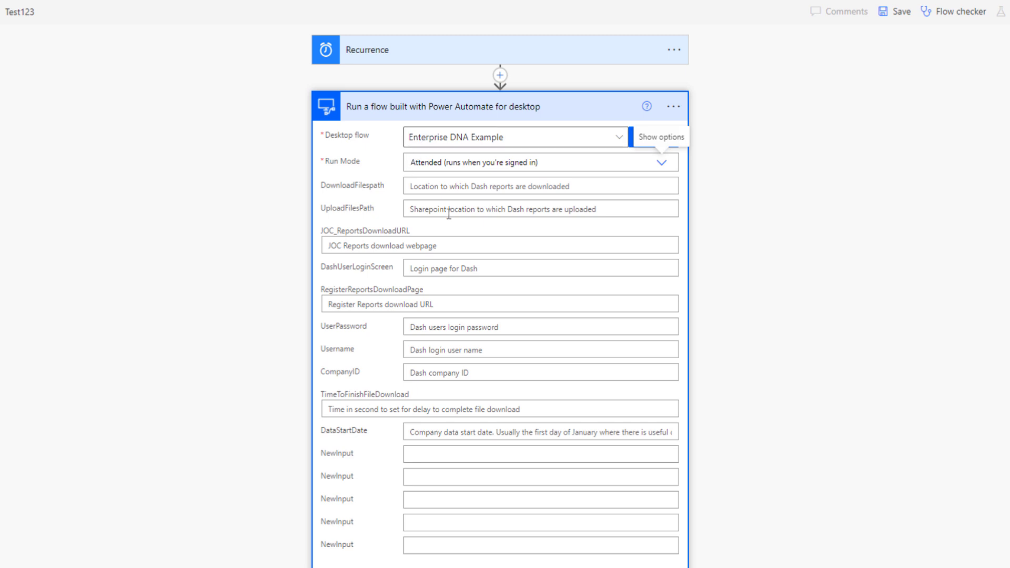
pyautogui.scroll(-1, 533, 260)
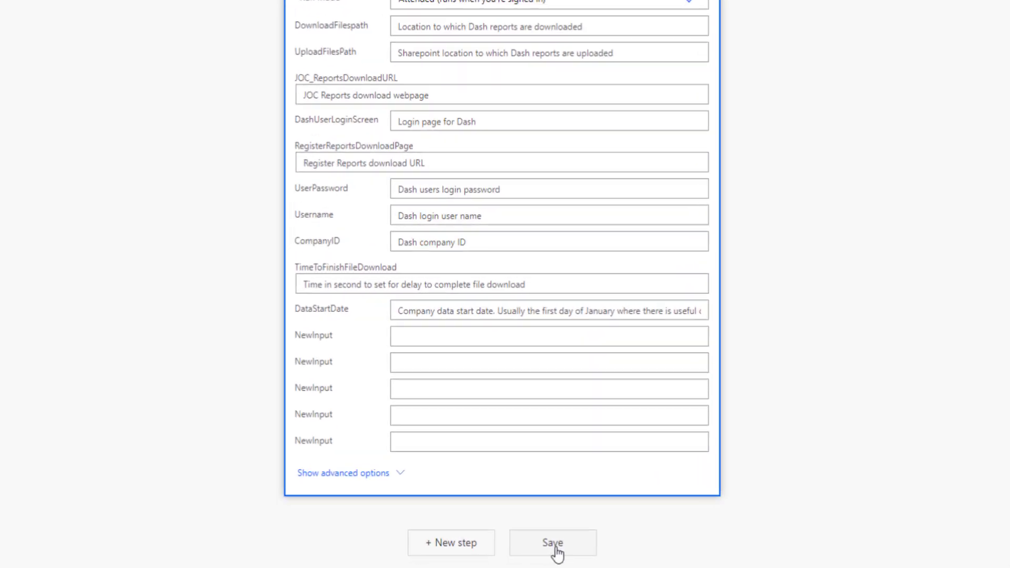
pyautogui.click(554, 545)
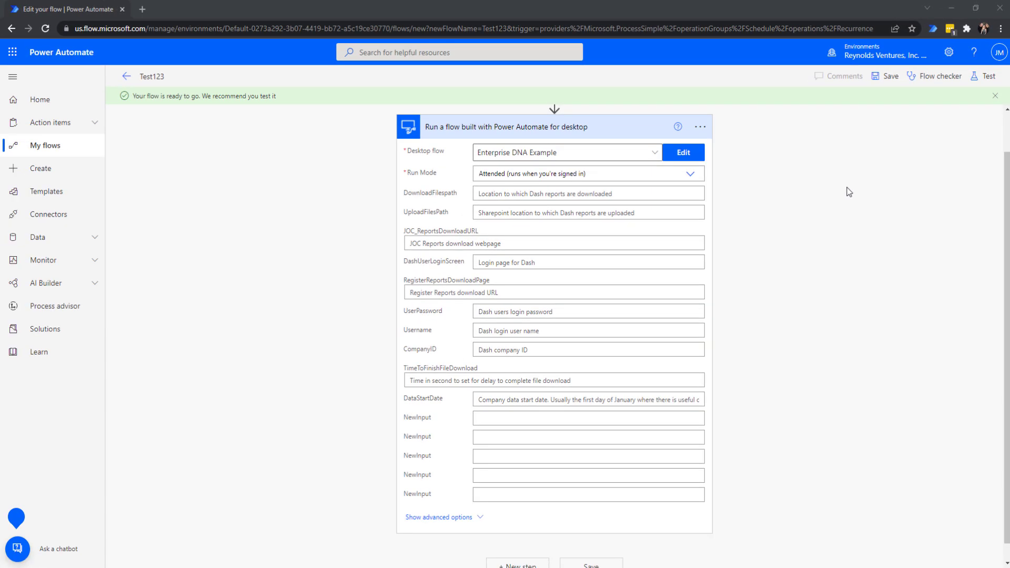
# Collapse the desktop flow action and review its available commands and connections.
pyautogui.click(700, 127)
pyautogui.click(616, 128)
pyautogui.click(616, 128)
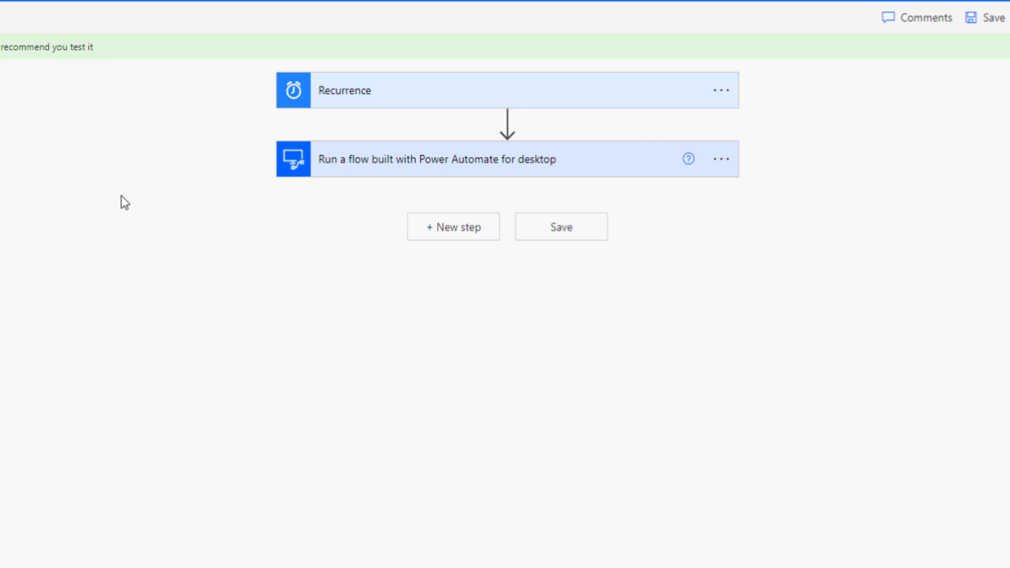
pyautogui.click(721, 160)
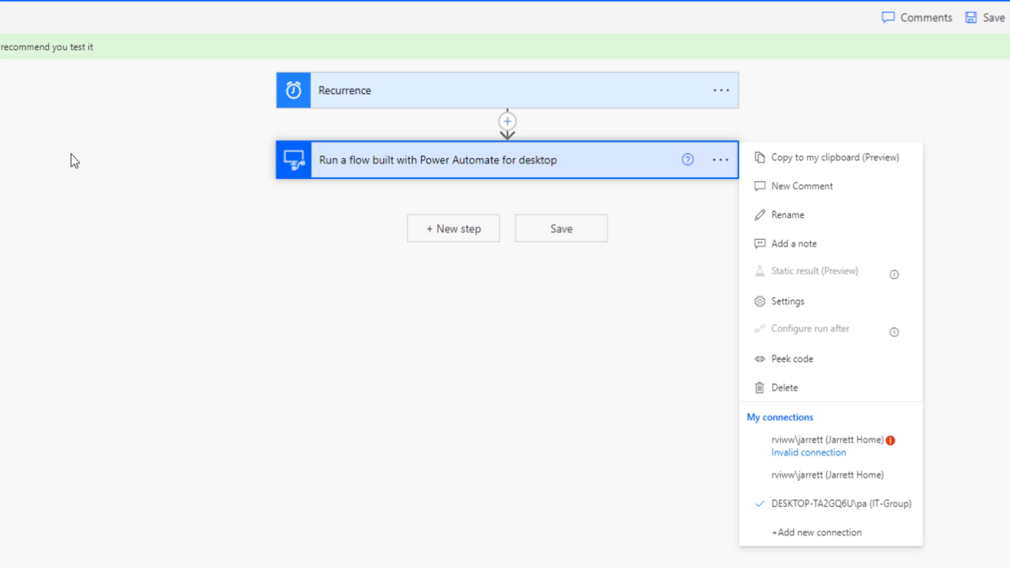
pyautogui.click(100, 143)
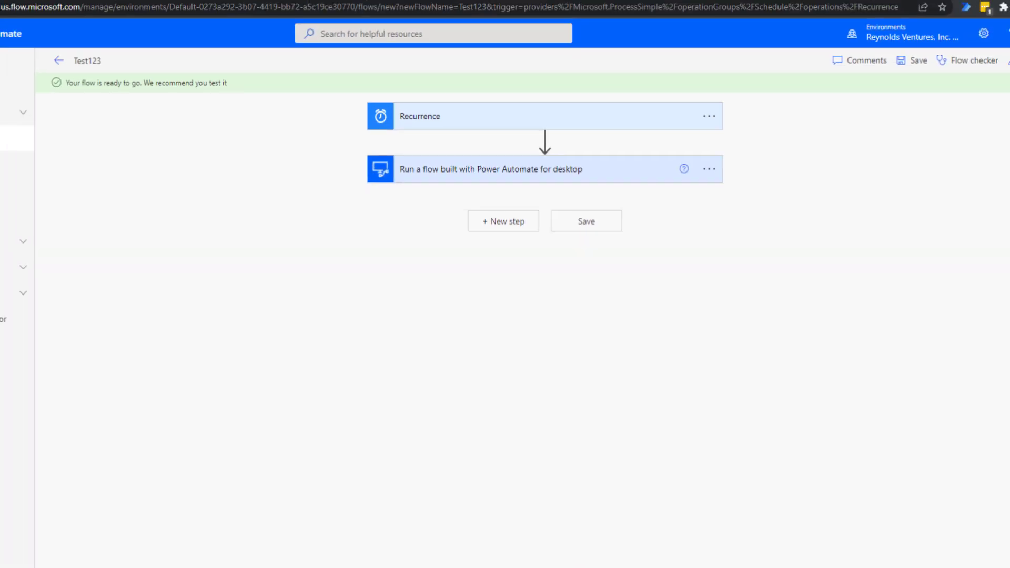